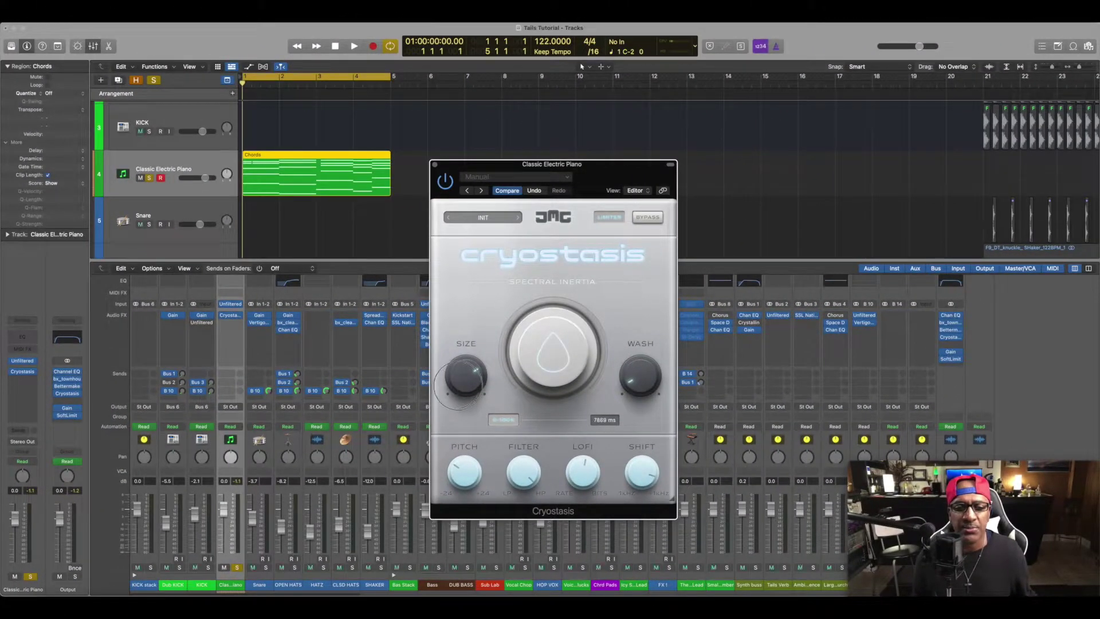
- Turn the electric piano's Cryostasis Size, Wash, Filter and Lofi knobs to 12 o'clock
left_click_drag(459, 385, 468, 403)
left_click_drag(637, 396, 633, 343)
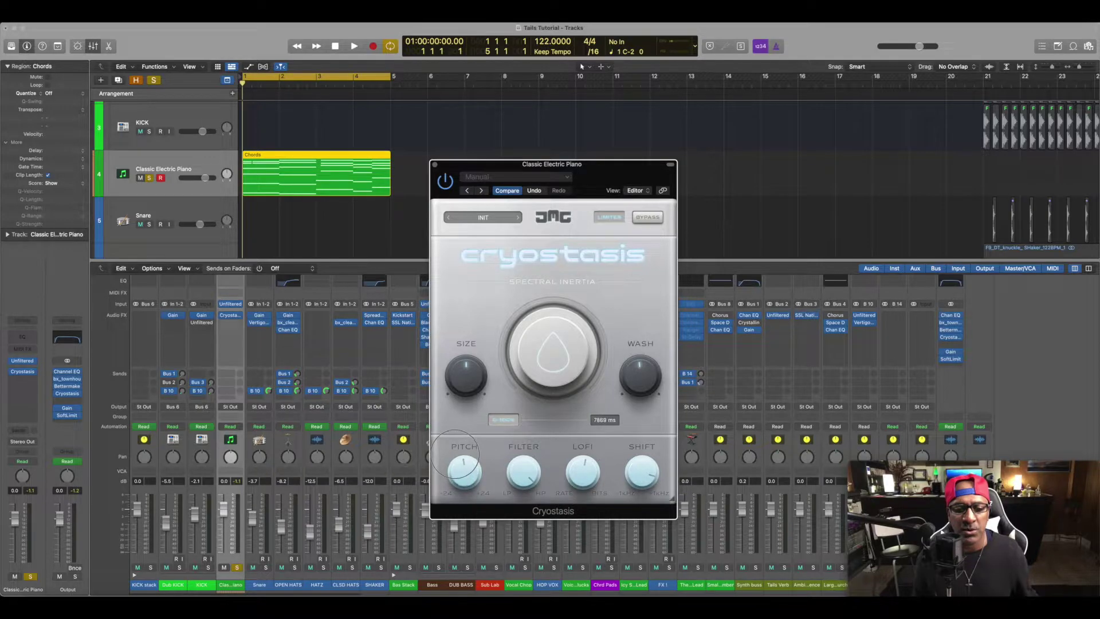
left_click_drag(527, 464, 533, 523)
left_click_drag(583, 472, 642, 515)
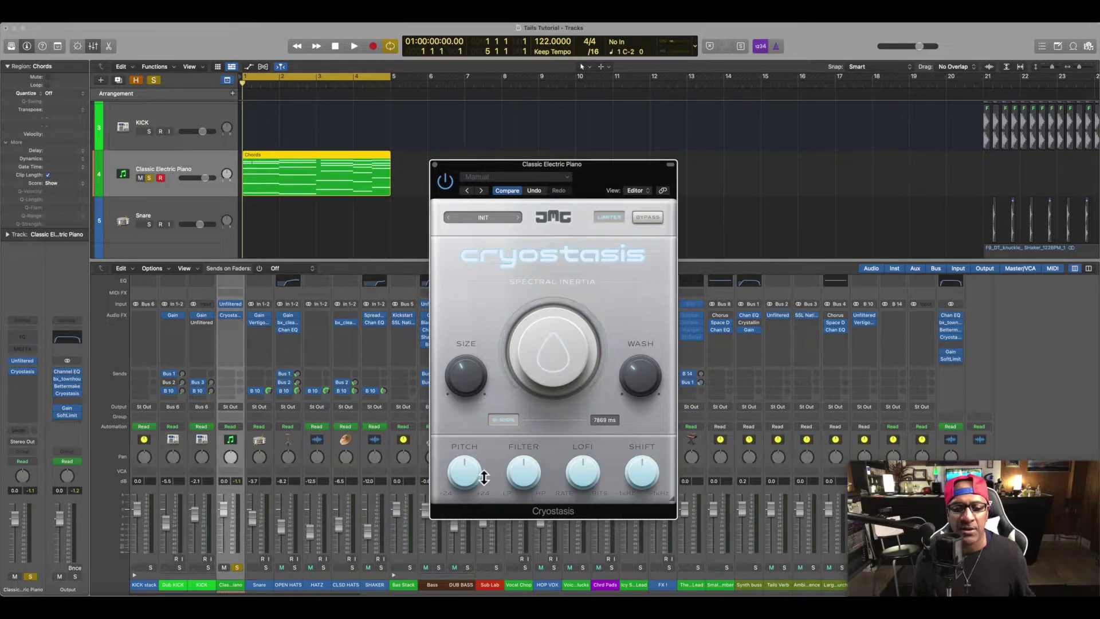
- Raise the Pitch knob and nudge the Shift knob off centre to try new values
left_click_drag(460, 483, 462, 411)
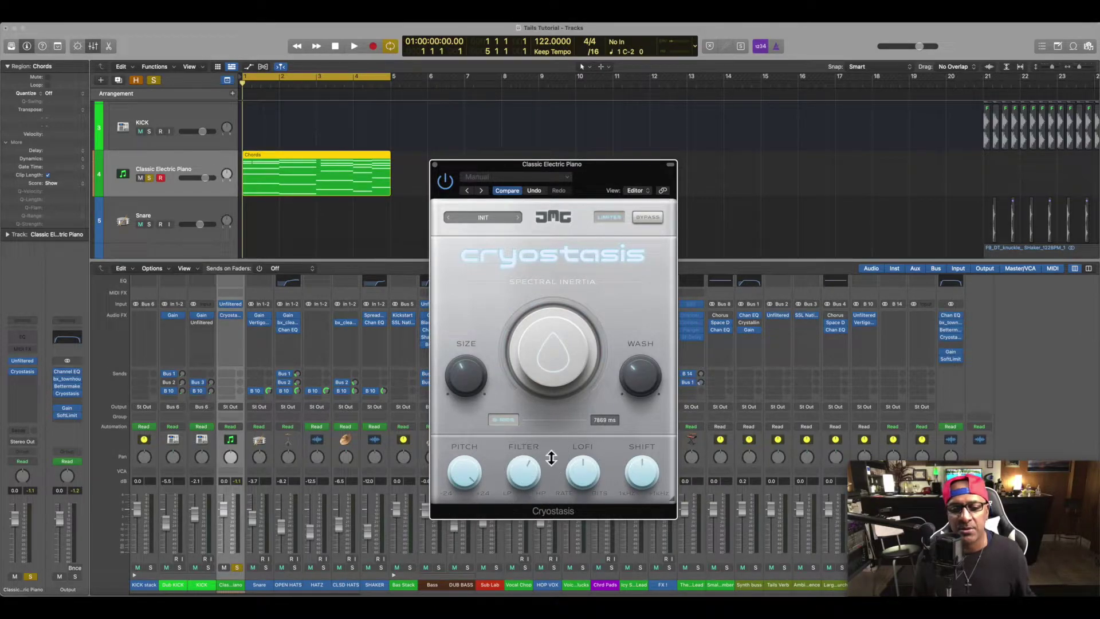
left_click(635, 497)
mouse_move(663, 508)
left_mouse_down()
mouse_move(647, 492)
mouse_move(676, 503)
left_mouse_up()
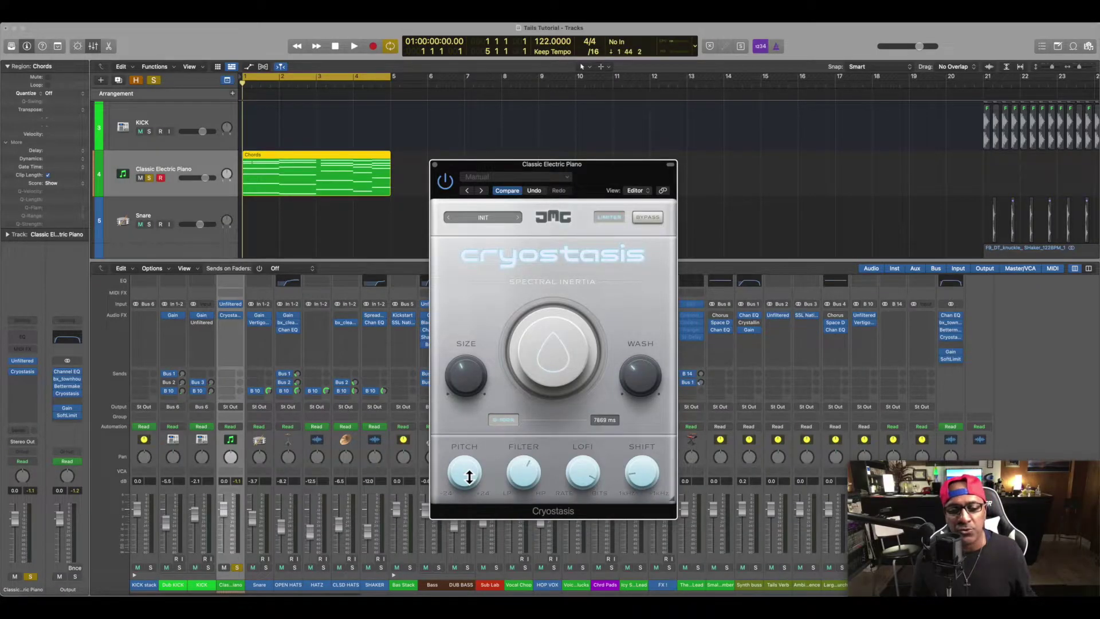
- Enter an exact value of 0 for Pitch and Filter on the value keypad
double_click(467, 475)
left_click_drag(460, 495, 460, 450)
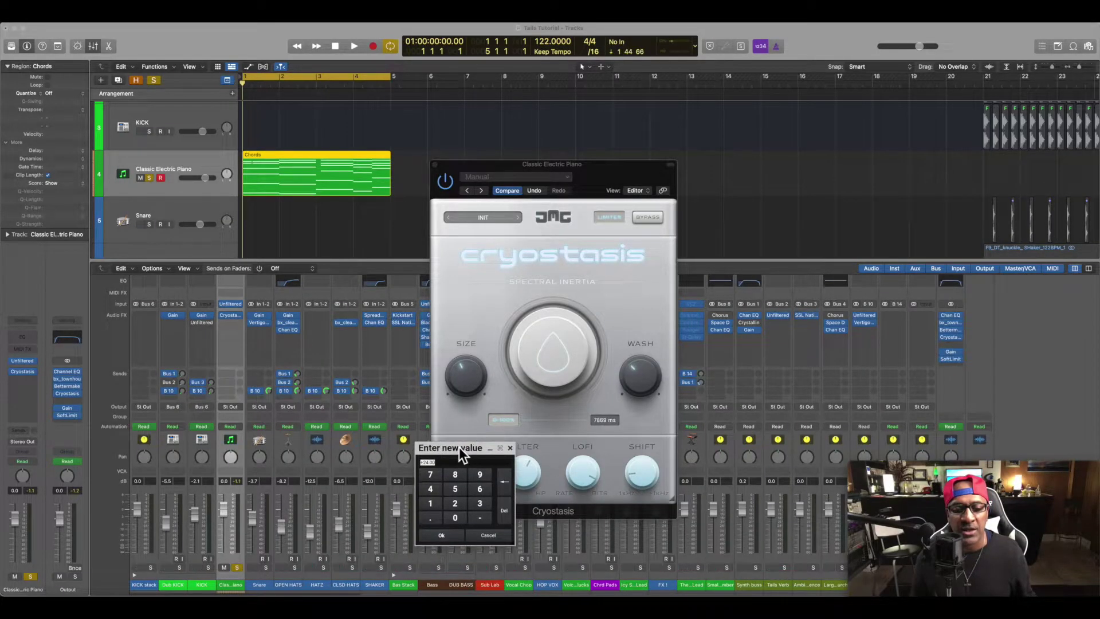
left_click(457, 518)
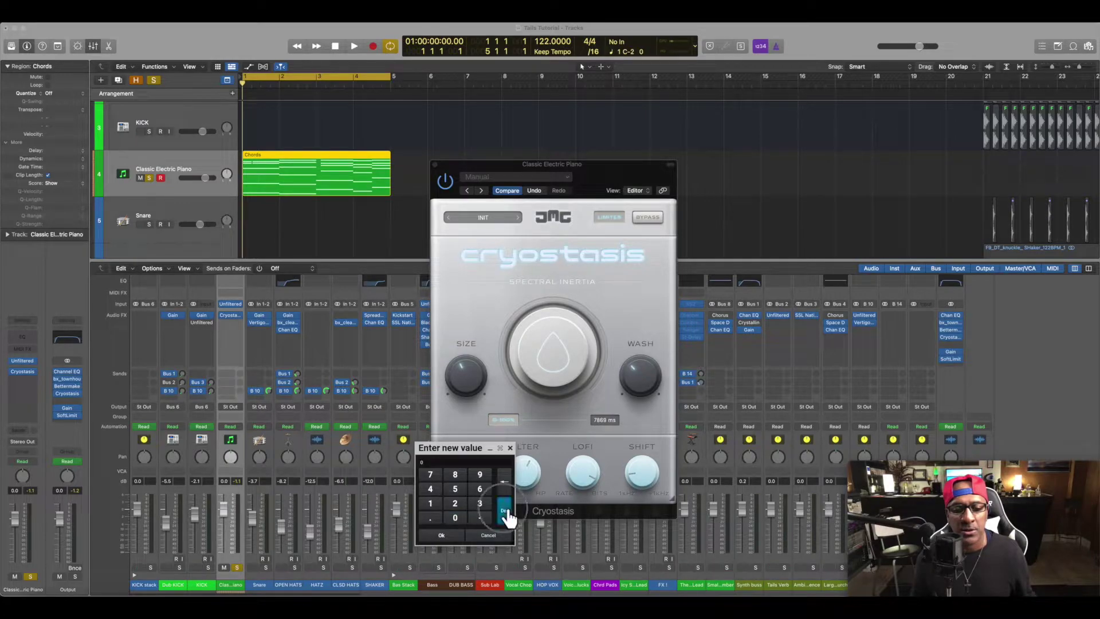
left_click(456, 535)
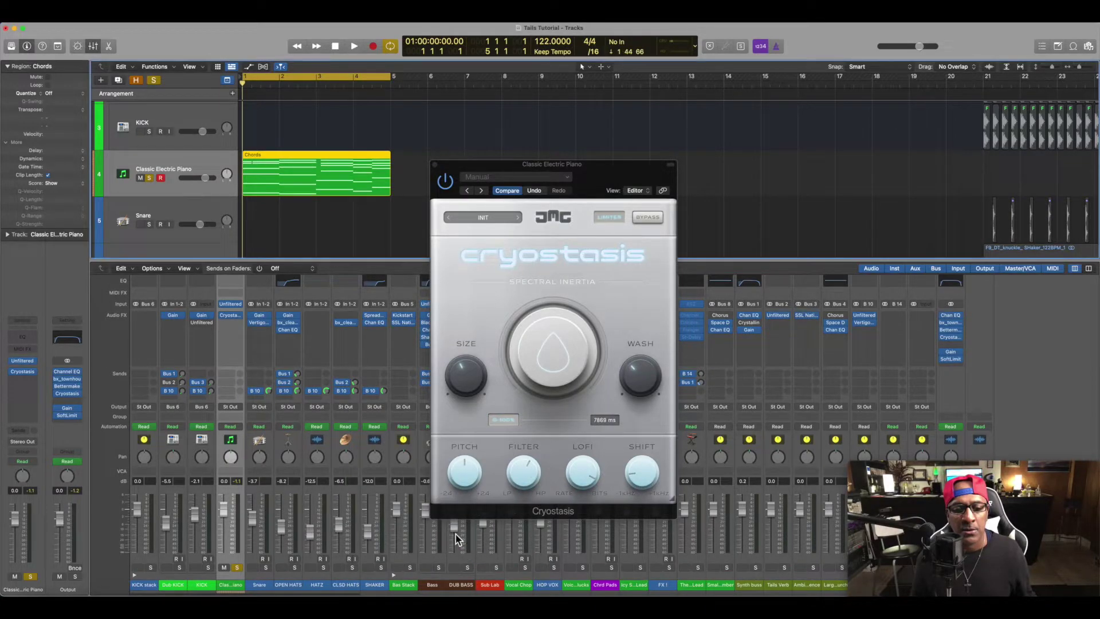
double_click(525, 475)
left_click(515, 566)
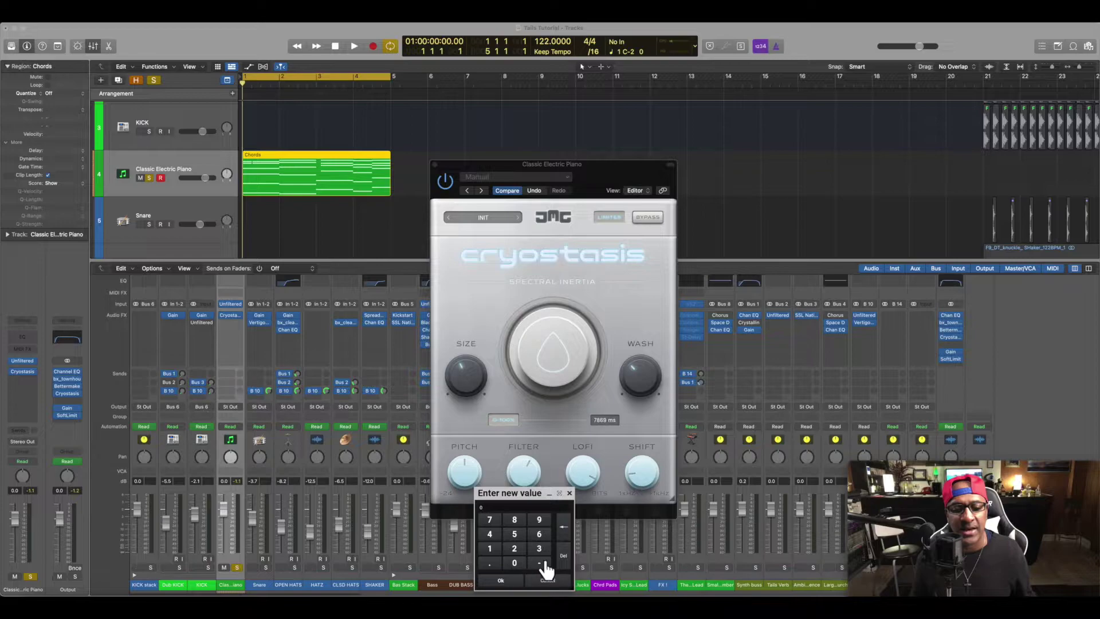
left_click(501, 580)
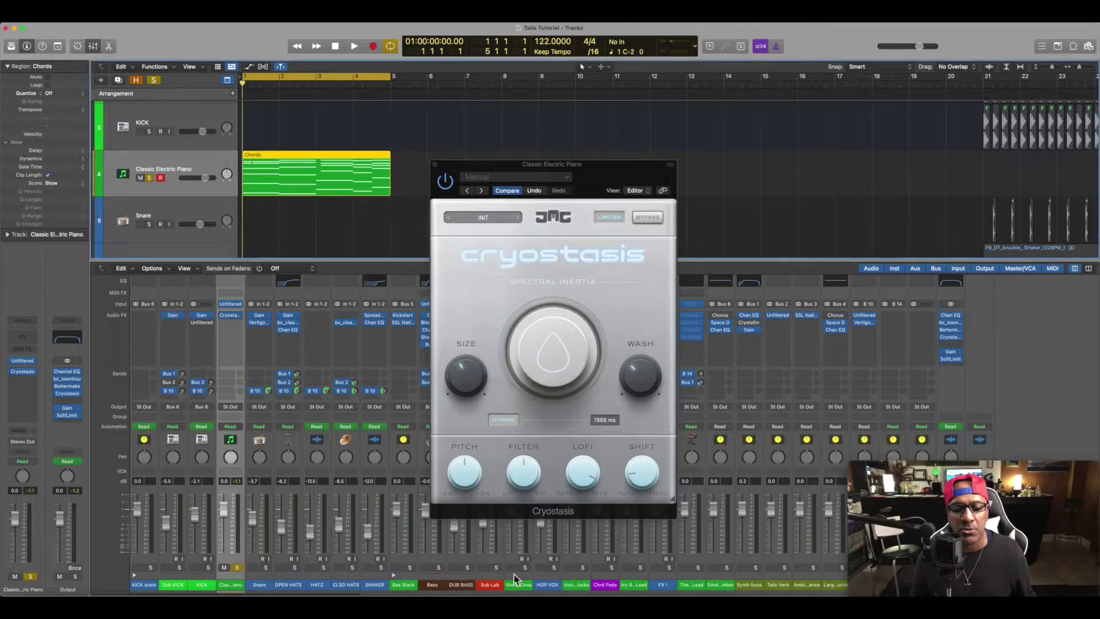
- Enter an exact value of 0 for Lofi and Shift as well
double_click(585, 473)
left_click(578, 563)
left_click(561, 581)
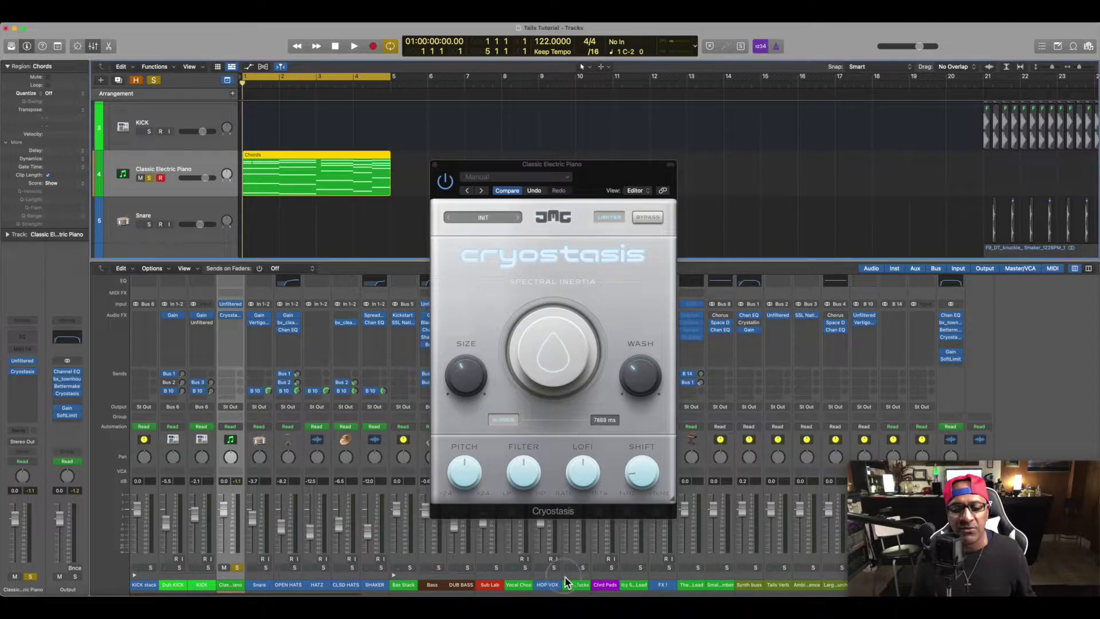
double_click(650, 480)
left_click(633, 564)
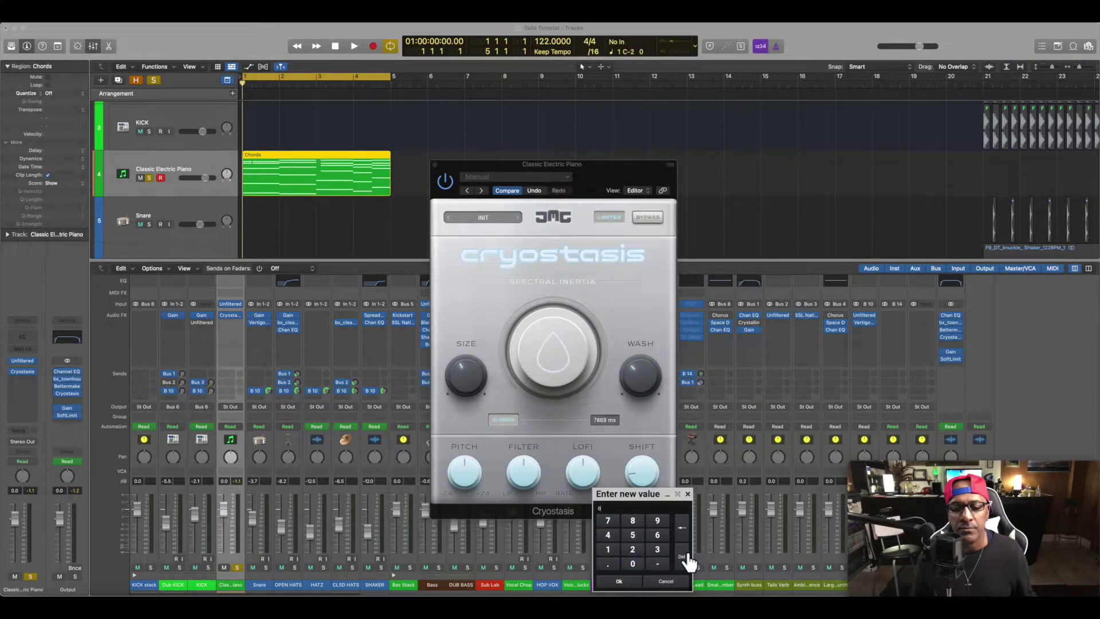
left_click(623, 582)
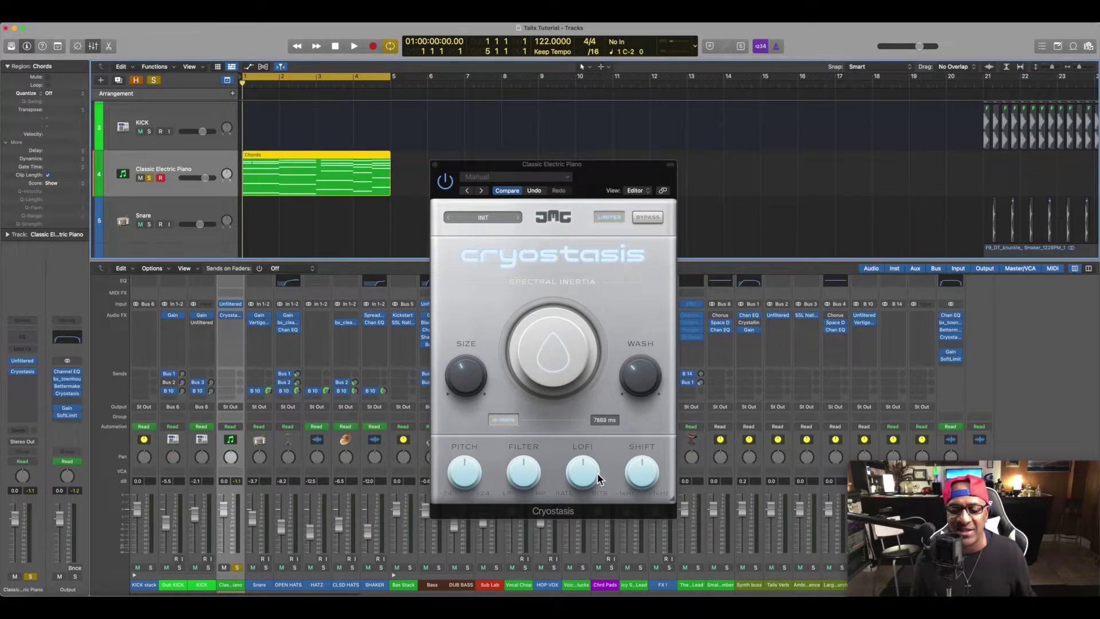
- Start an exact value entry for Wash, then cancel it
double_click(646, 383)
left_click(630, 474)
left_click(658, 490)
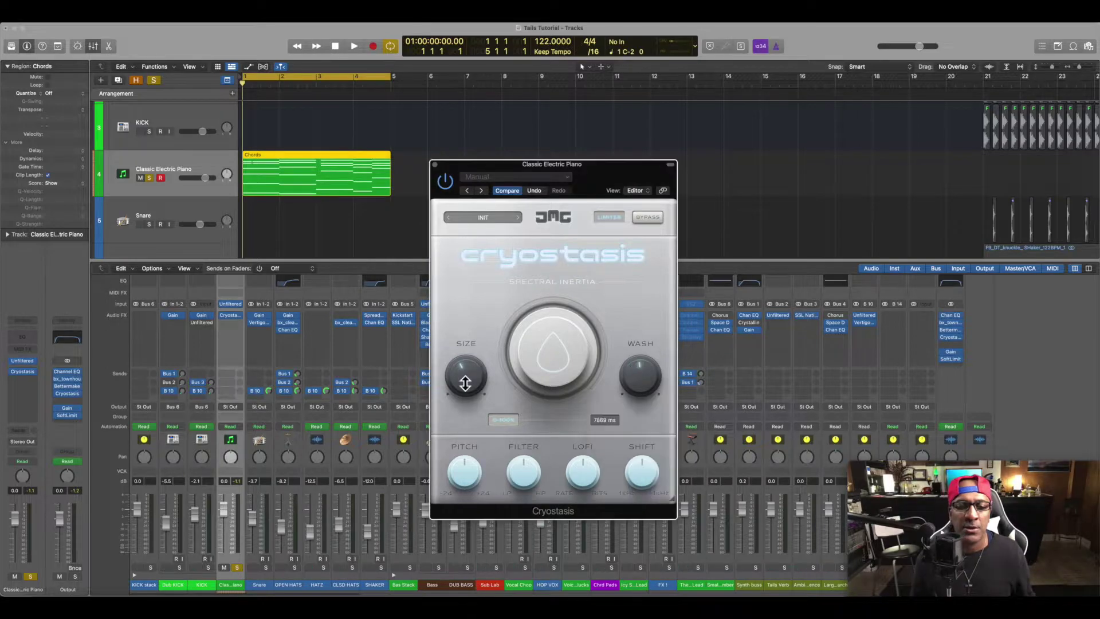
- Sync the freeze time to 4 (7869 ms) and bring Size back near centre
double_click(464, 377)
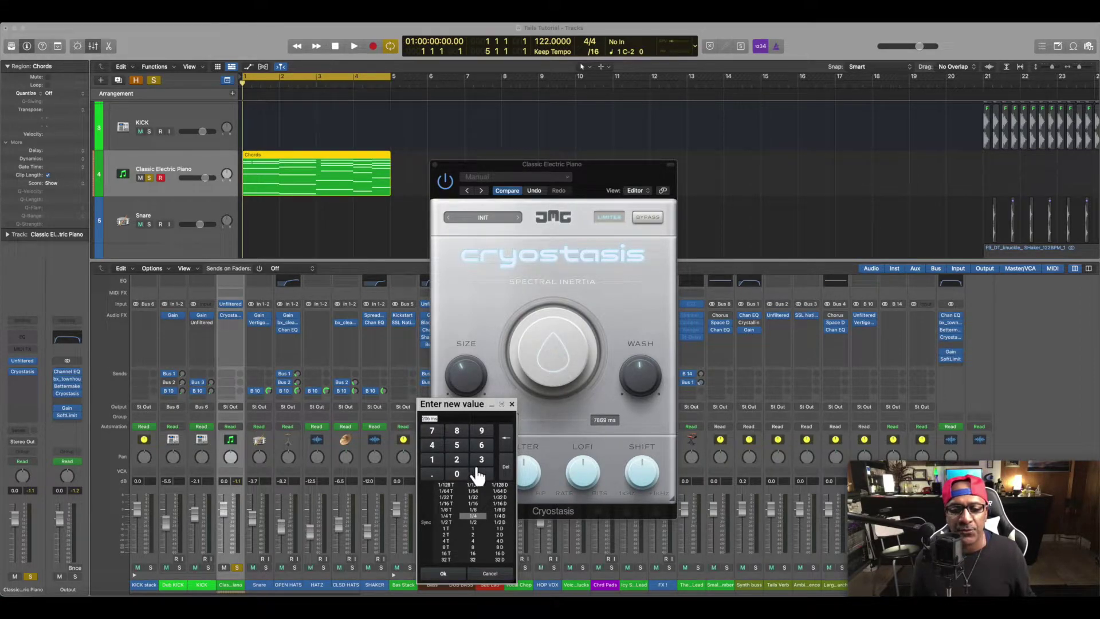
left_click(472, 534)
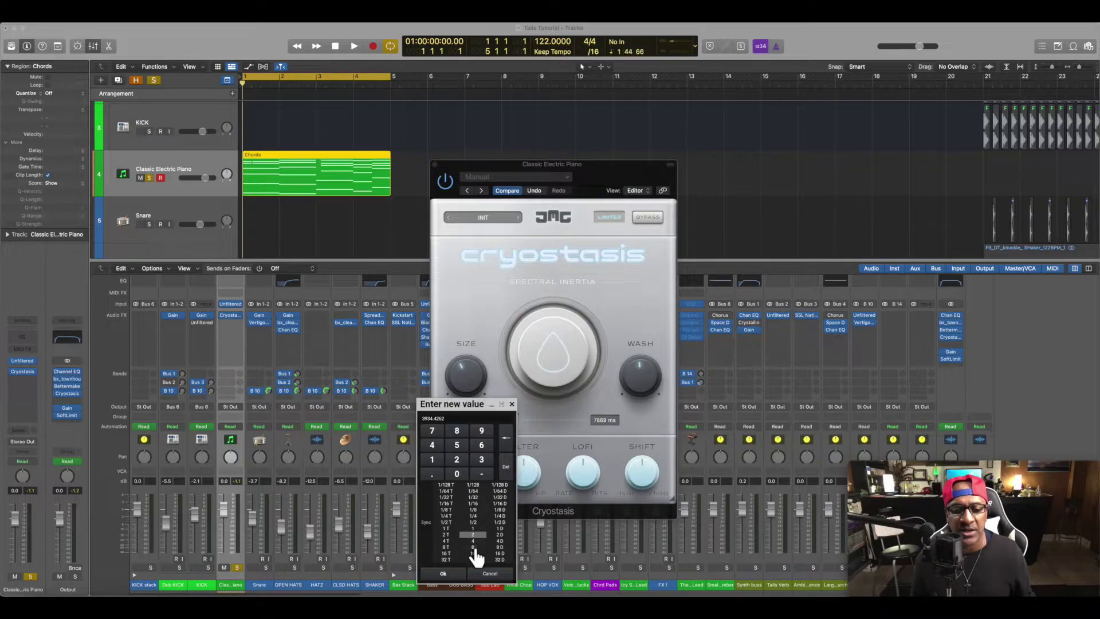
left_click(474, 541)
left_click(443, 574)
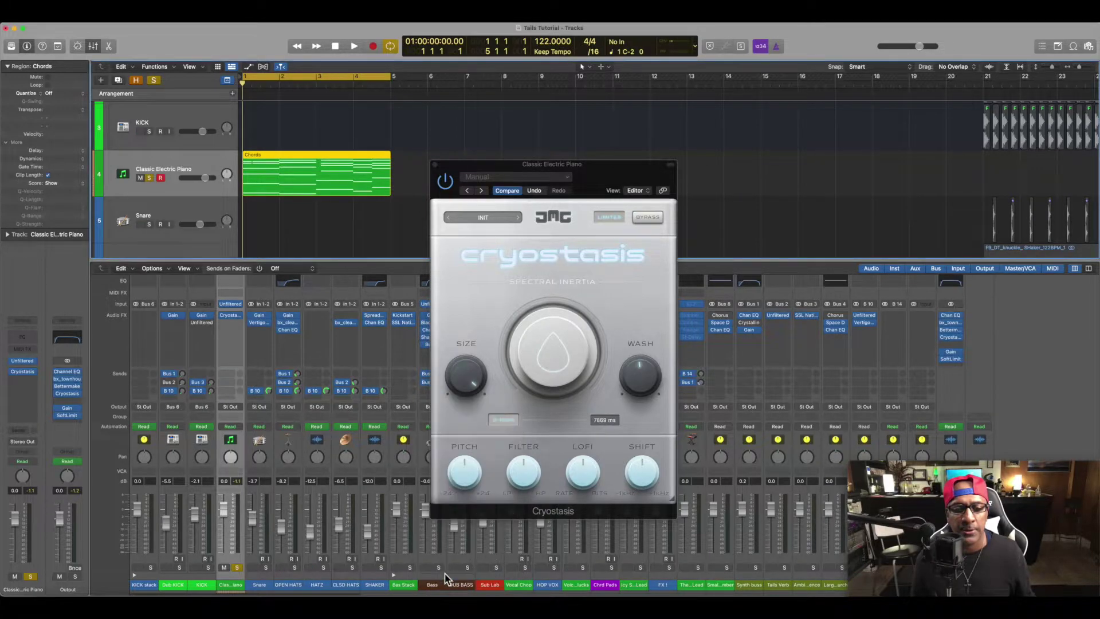
left_click_drag(459, 368, 464, 417)
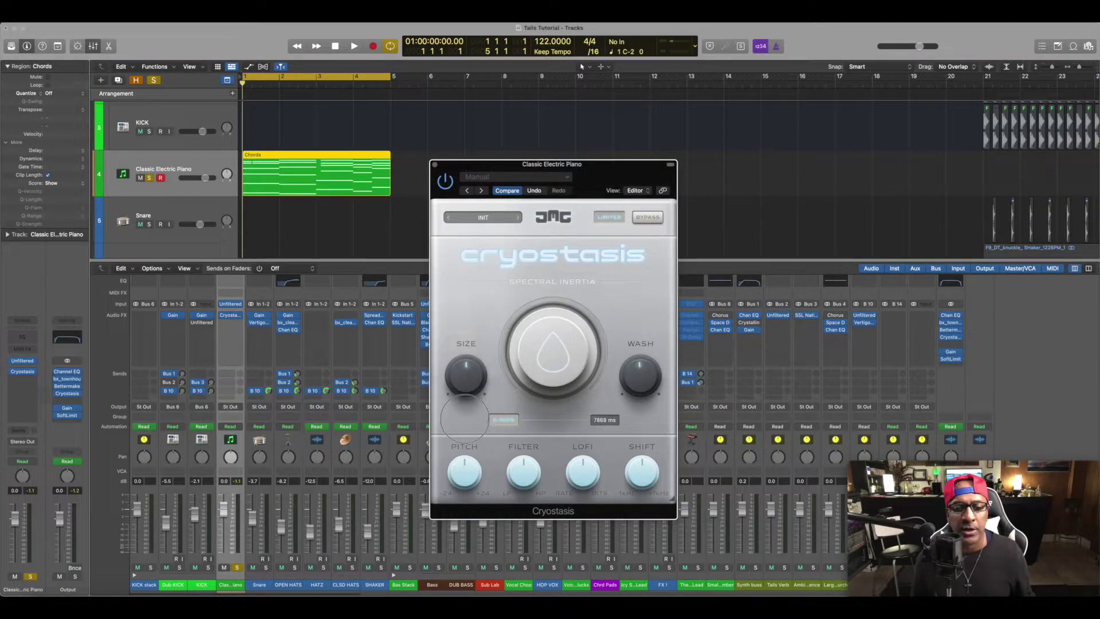
mouse_move(465, 368)
left_mouse_down()
mouse_move(467, 410)
mouse_move(475, 327)
mouse_move(466, 394)
mouse_move(476, 379)
left_mouse_up()
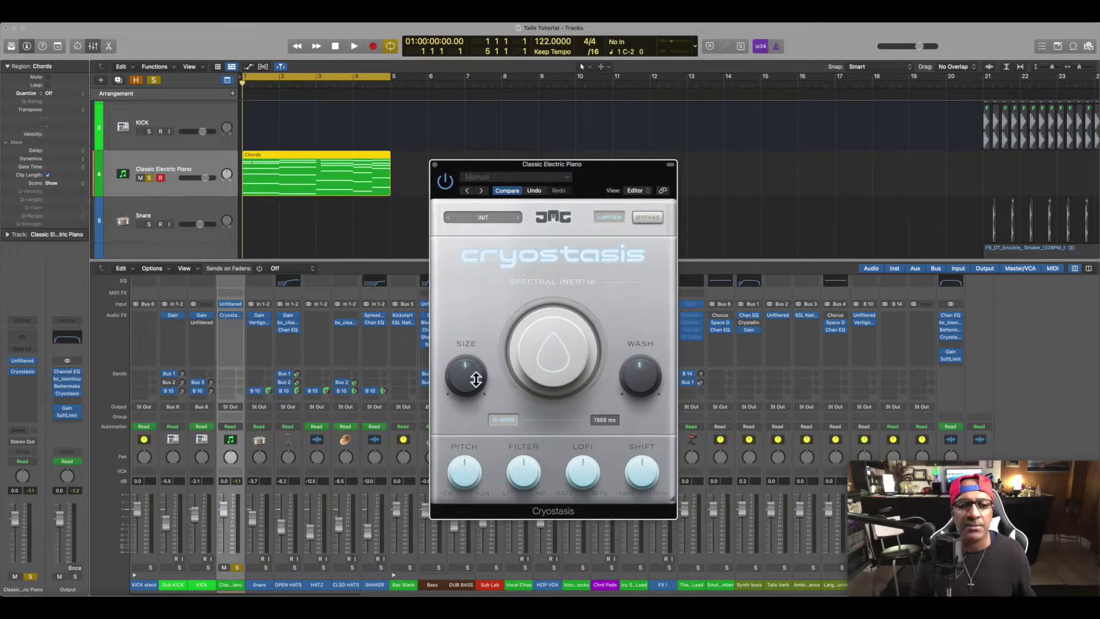
- Re-enter the synced freeze time value 4 to confirm 7869 ms
double_click(599, 421)
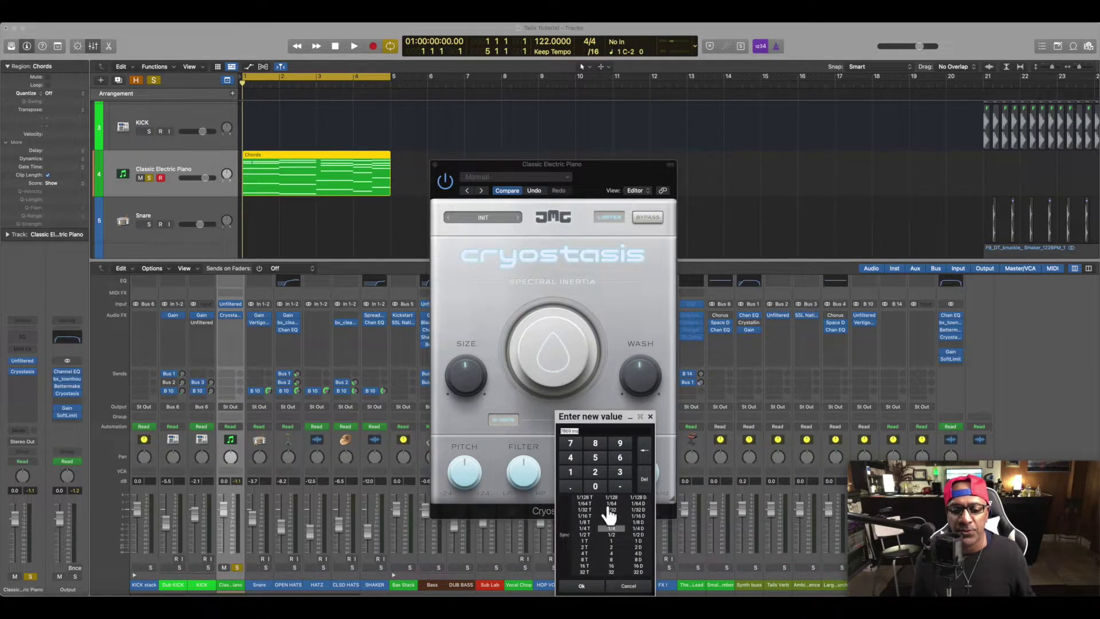
left_click(612, 553)
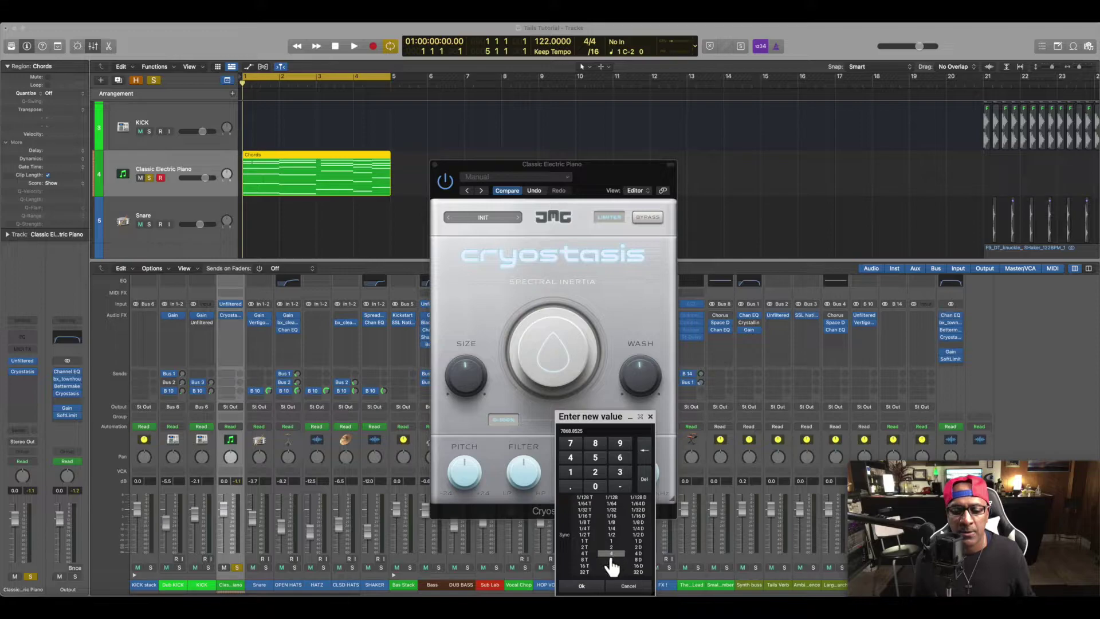
left_click(582, 585)
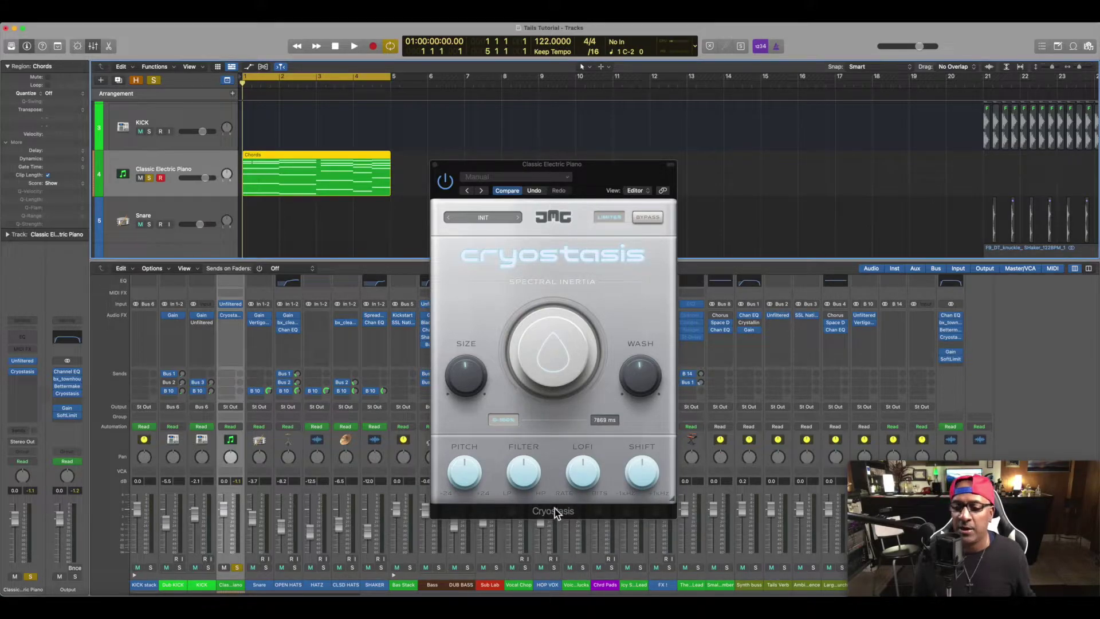
left_click(509, 420)
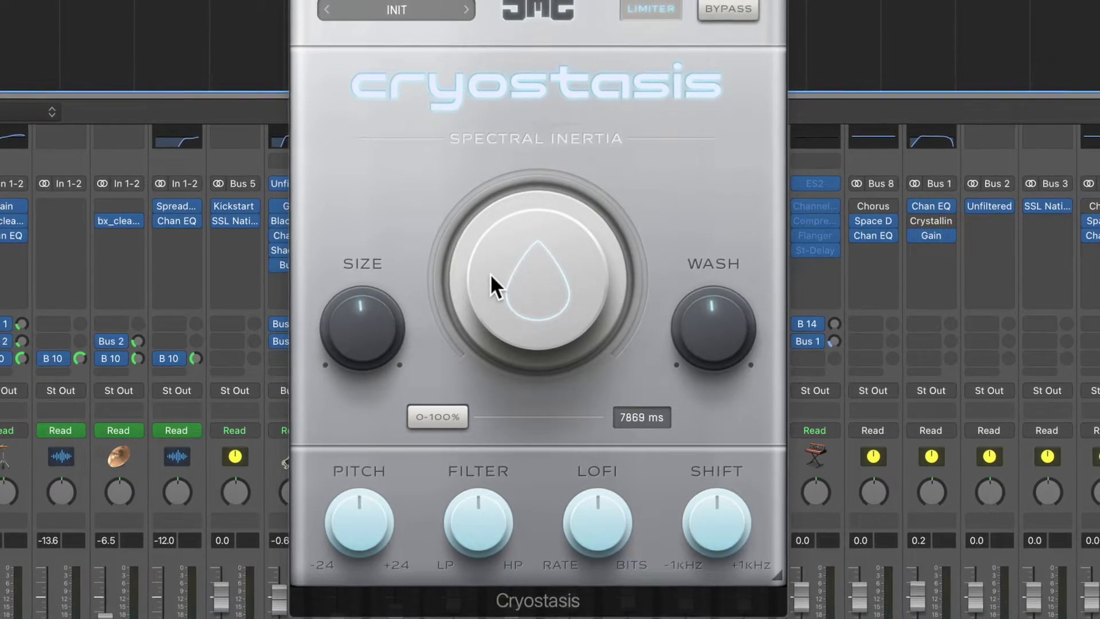
- Raise the freeze amount and sweep Size and Wash down and back up
left_click_drag(503, 287, 538, 254)
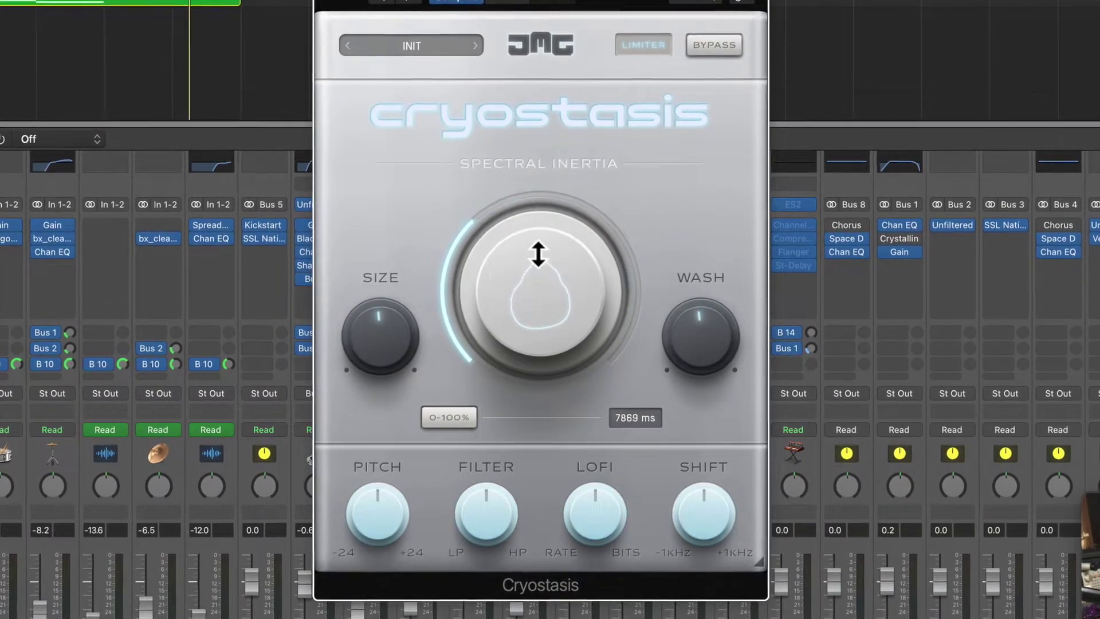
left_click_drag(369, 363, 372, 283)
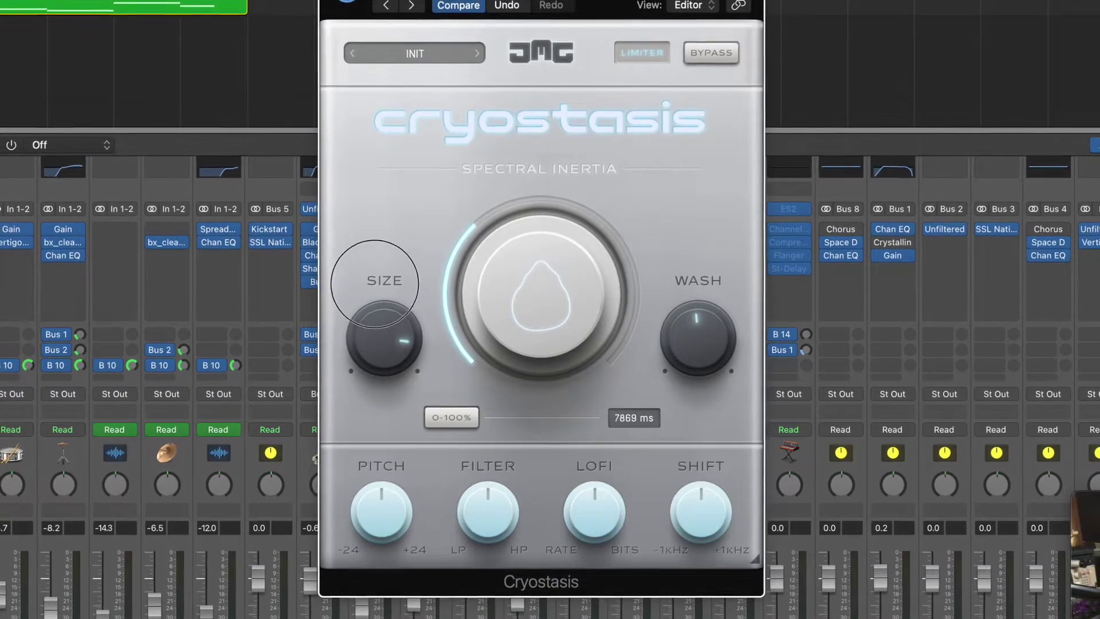
left_click_drag(388, 295, 393, 413)
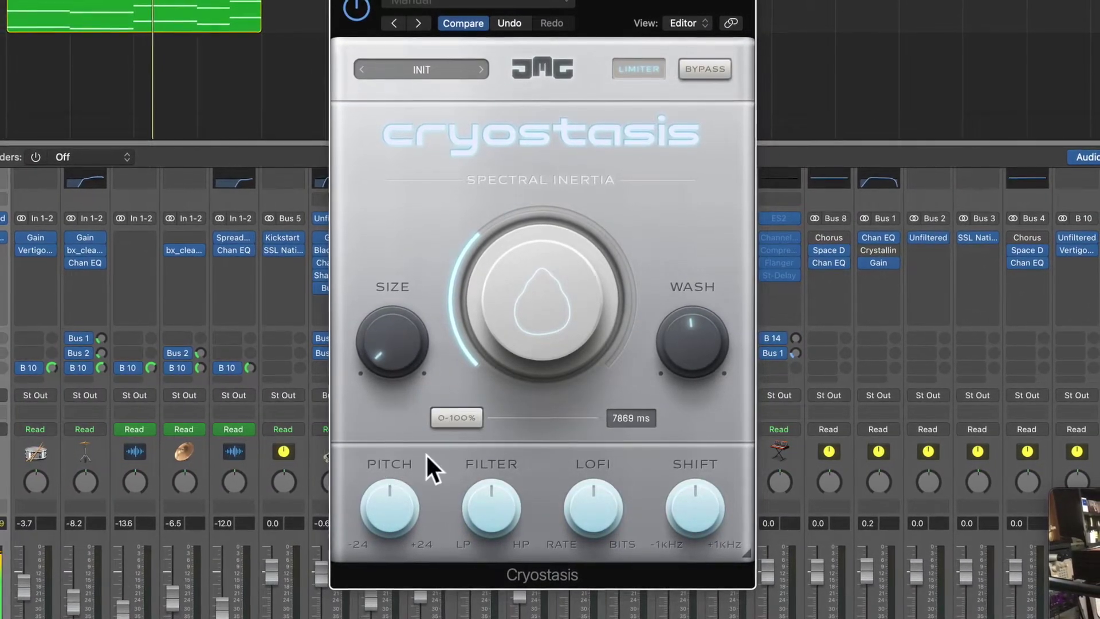
left_click_drag(687, 335, 690, 300)
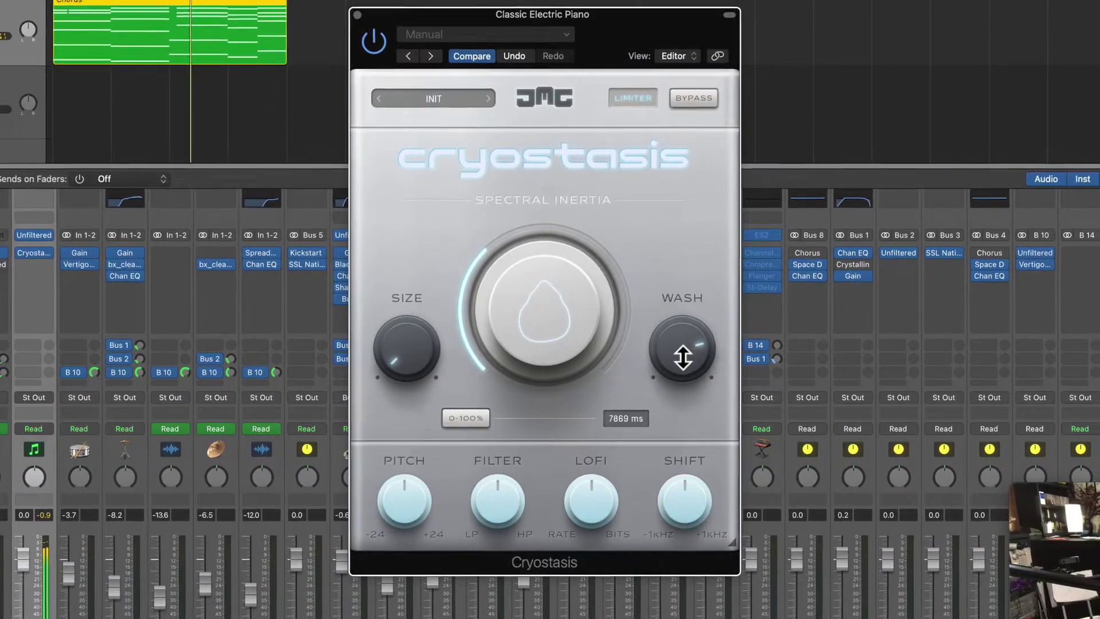
left_click_drag(683, 357, 699, 459)
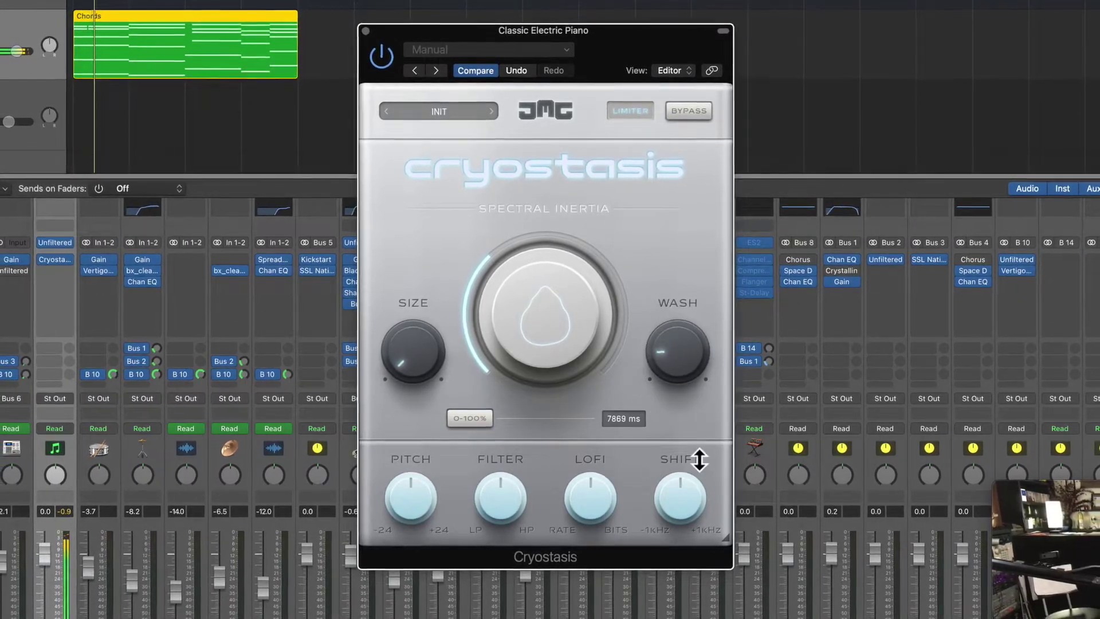
- Lower Pitch slightly, push the freeze amount higher, and sweep Filter toward low-pass
left_click_drag(420, 507, 434, 533)
left_click_drag(524, 321, 504, 452)
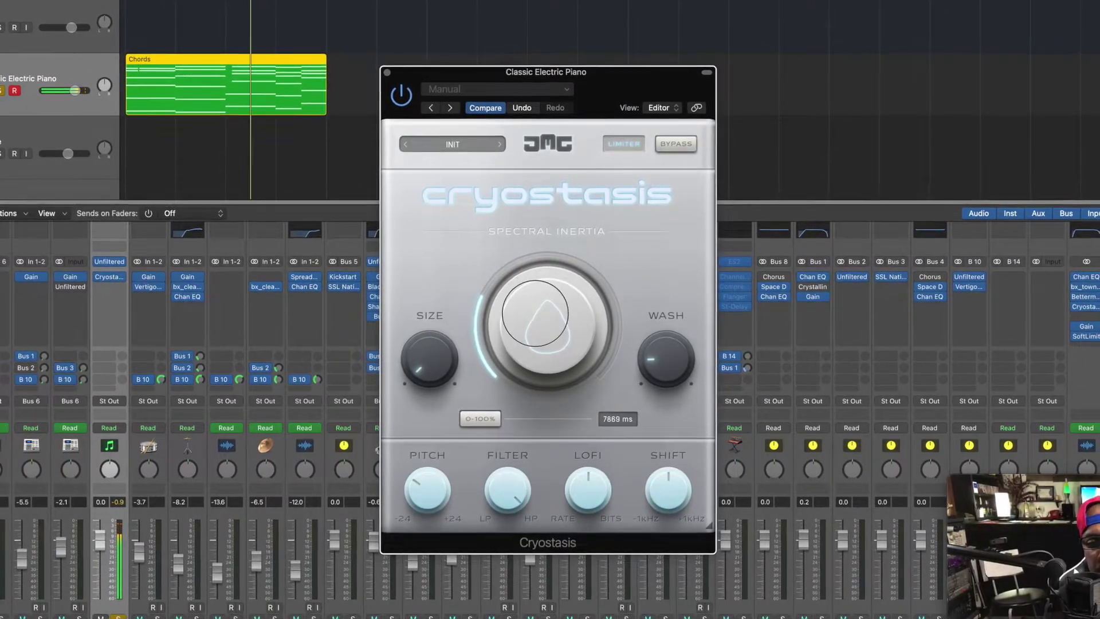
left_click_drag(535, 314, 558, 242)
left_click_drag(507, 488, 495, 614)
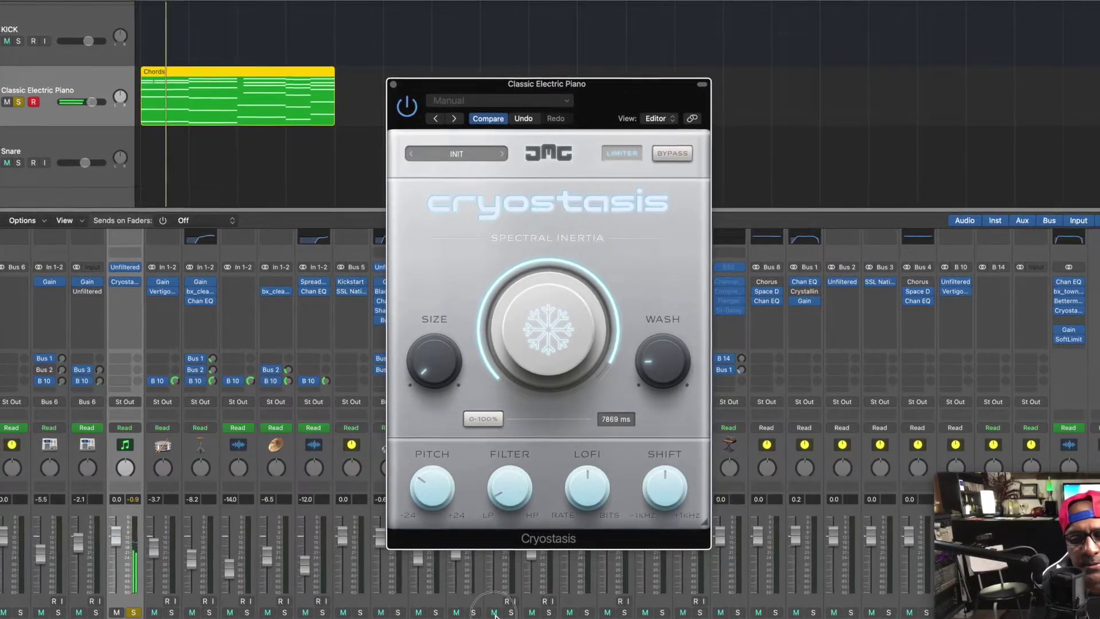
- Try Lofi settings, leaving it slightly down, and lower Shift toward -1kHz
left_click(590, 487)
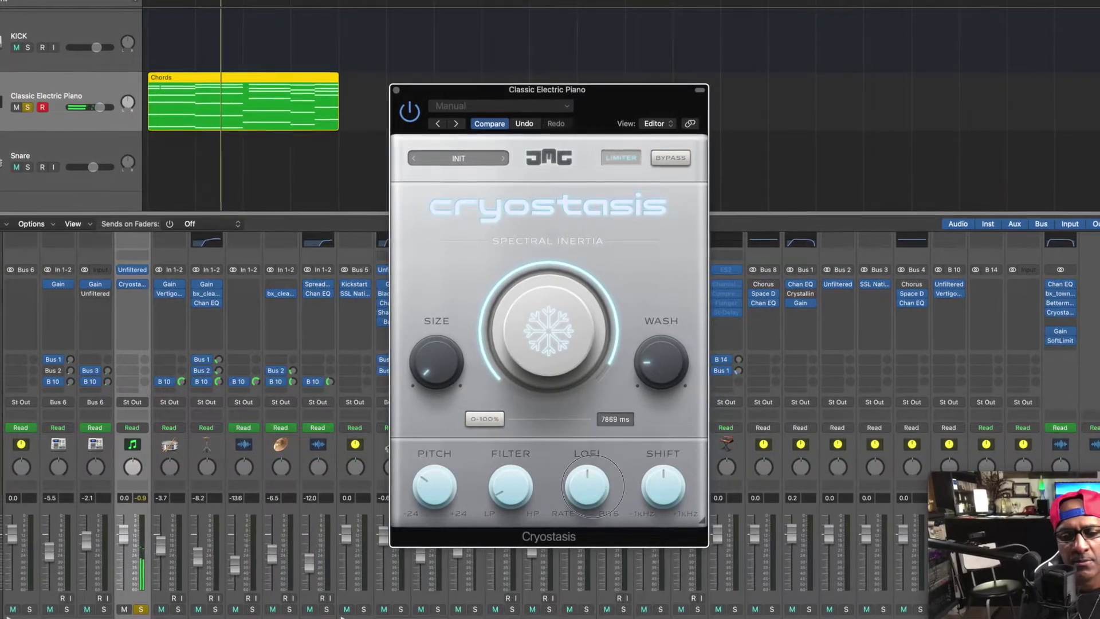
left_click_drag(590, 487, 571, 479)
left_click_drag(568, 321, 575, 389)
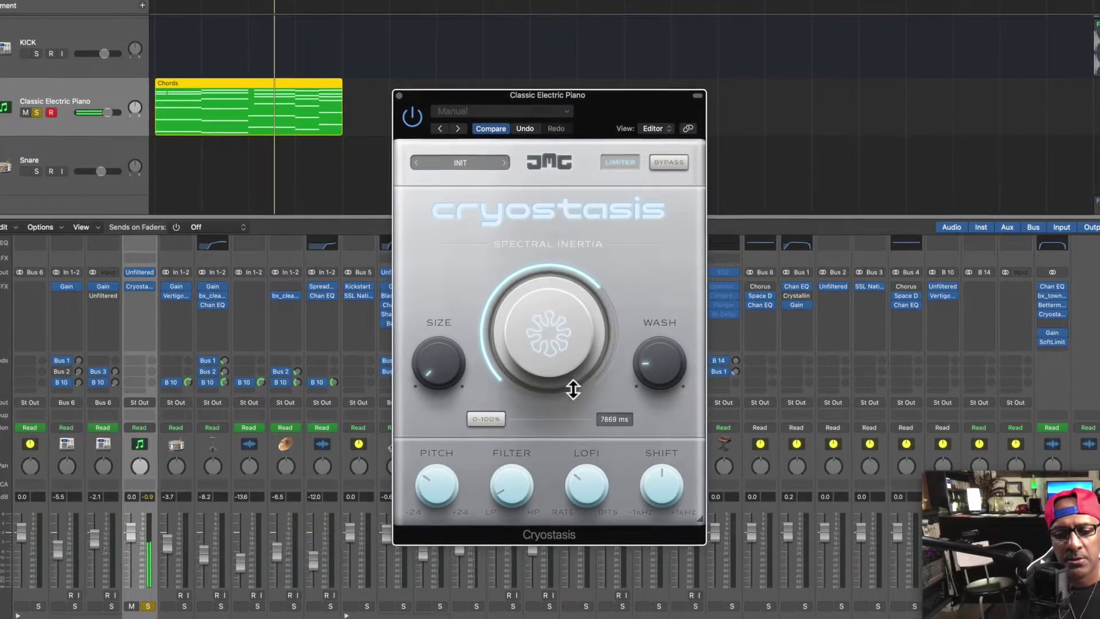
left_click_drag(587, 485, 589, 527)
left_click(589, 416)
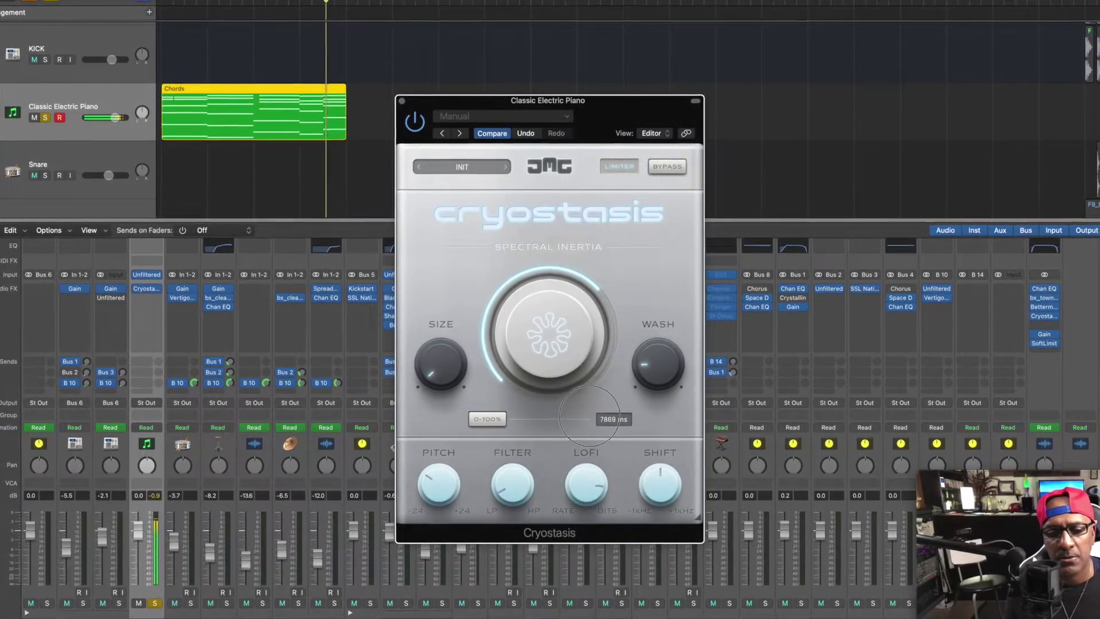
left_click_drag(588, 485, 594, 499)
left_click(662, 488)
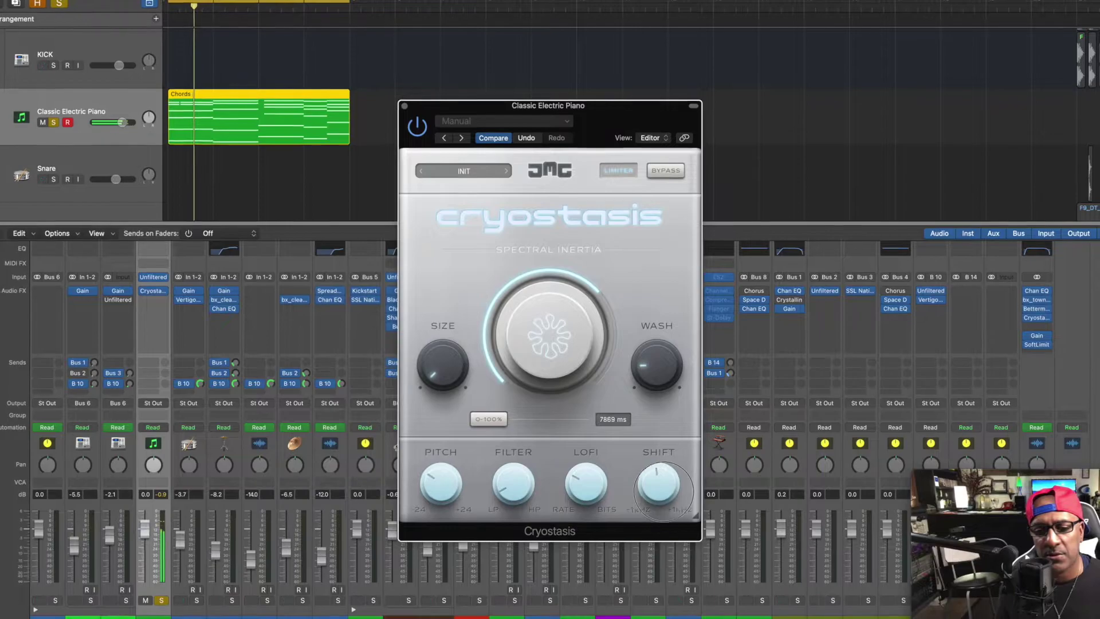
left_click_drag(662, 488, 658, 555)
- Increase Size and Wash, raise Shift, and turn the freeze amount fully down
left_click_drag(563, 372, 562, 370)
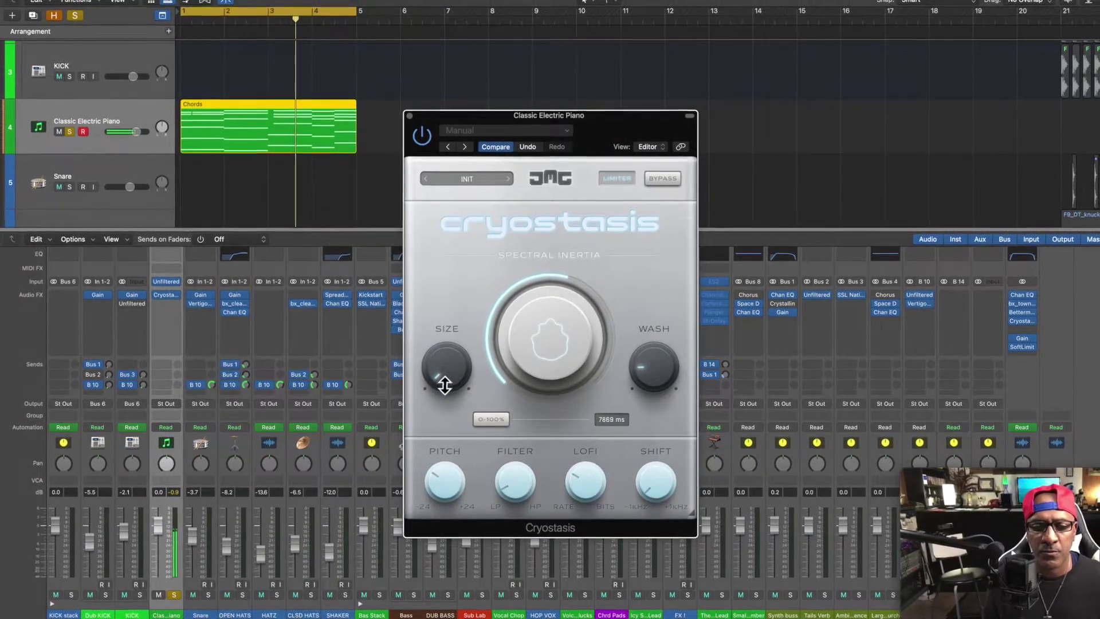
left_click_drag(445, 386, 452, 338)
left_click_drag(637, 339, 653, 300)
left_click_drag(654, 490, 658, 435)
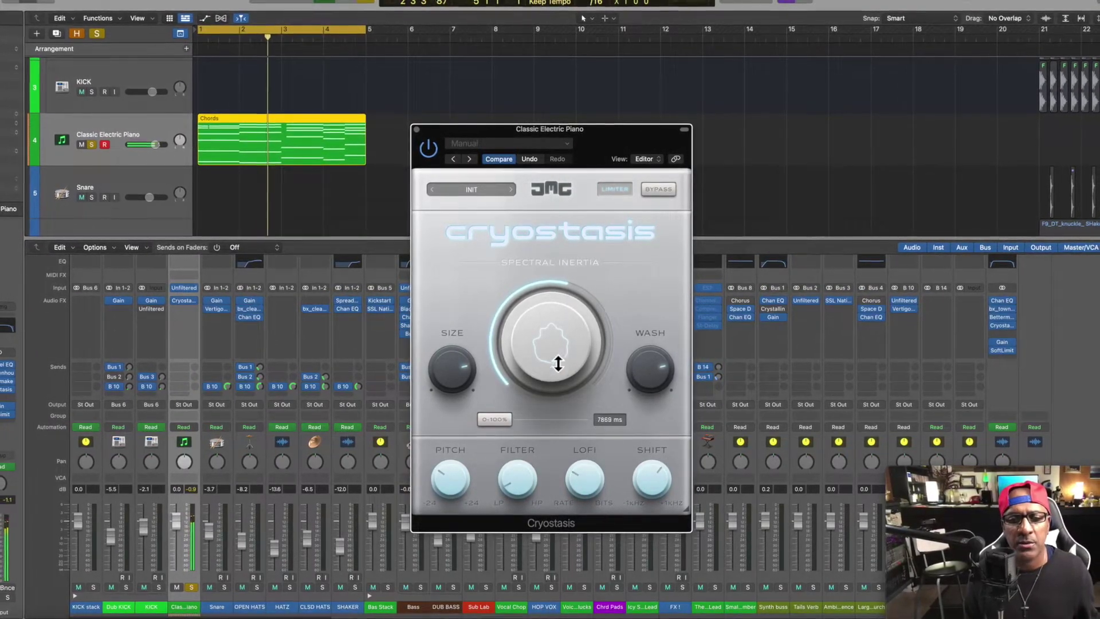
left_click_drag(558, 364, 555, 406)
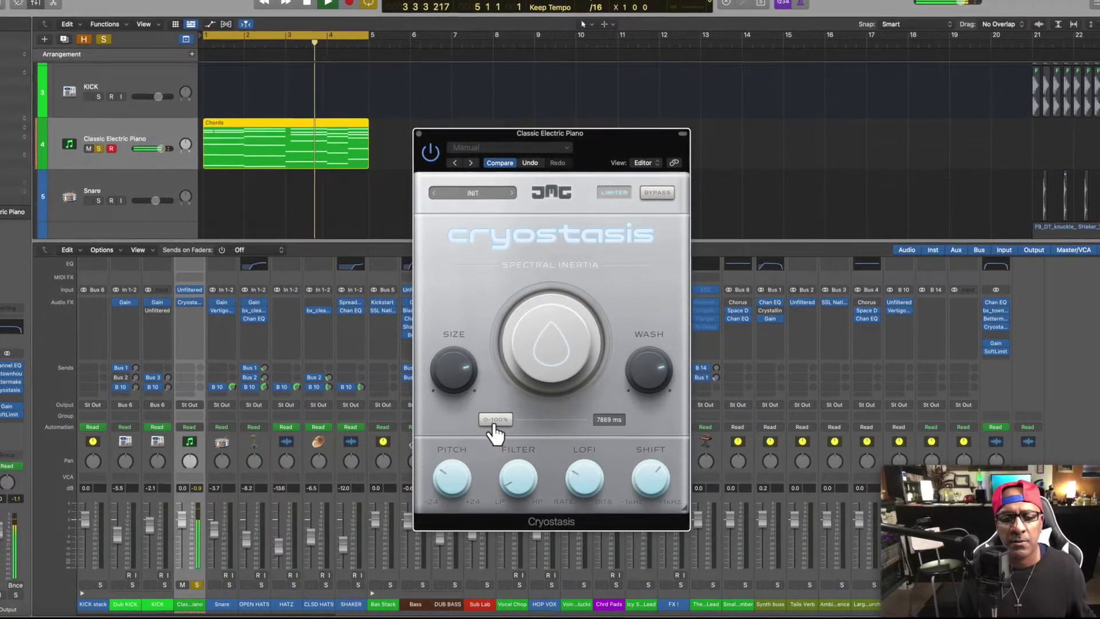
- Choose synced value 4 for the freeze time and switch the 0–100% range mode
left_click(607, 420)
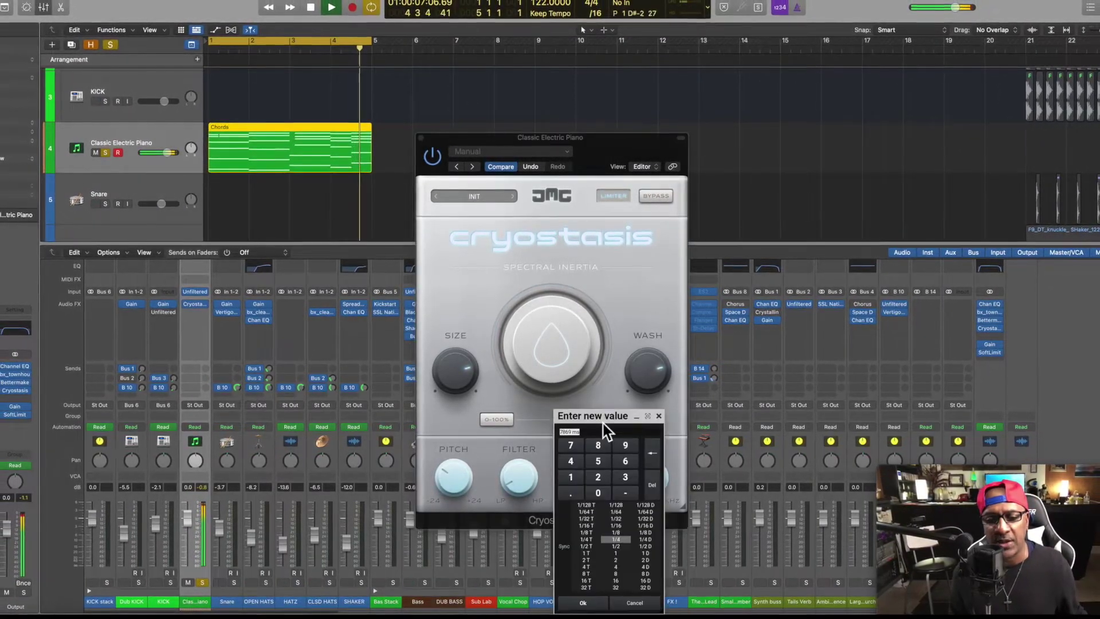
left_click(617, 565)
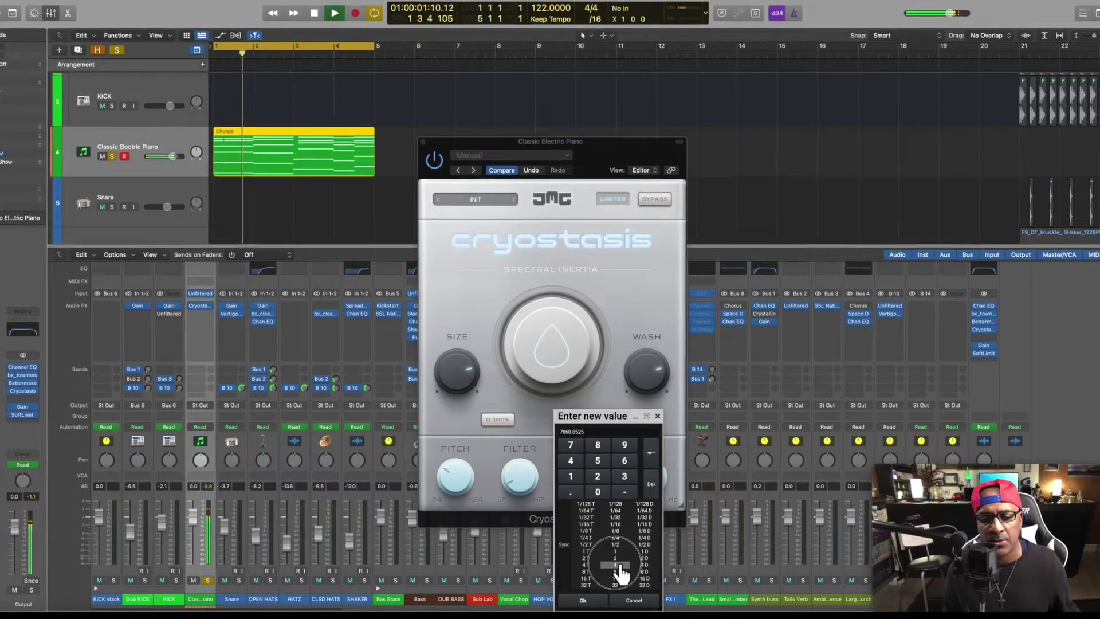
left_click(590, 600)
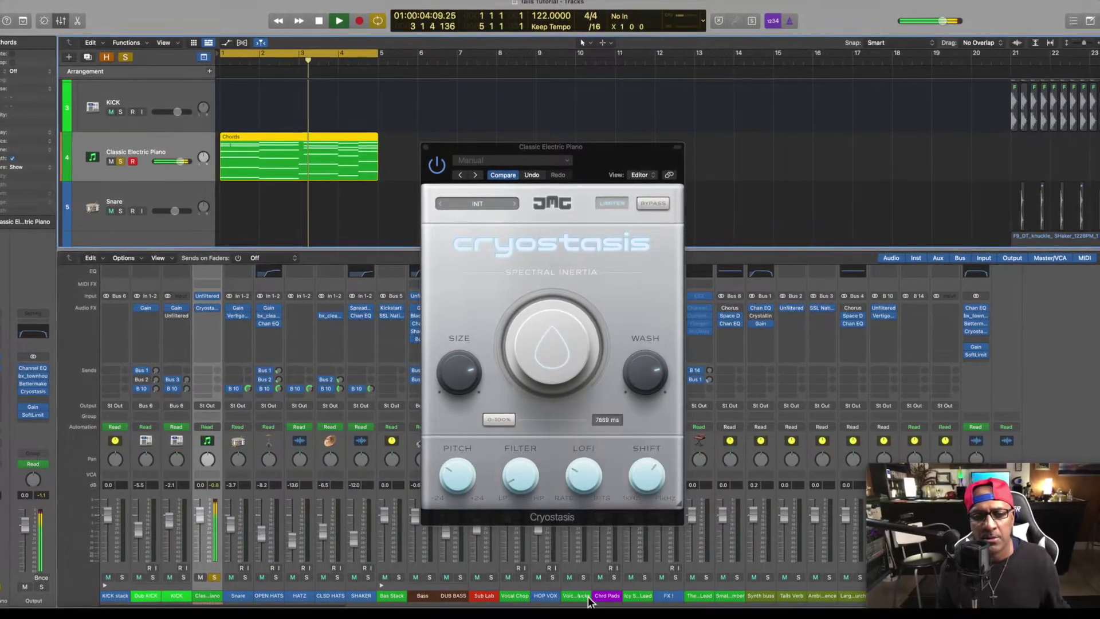
left_click(498, 421)
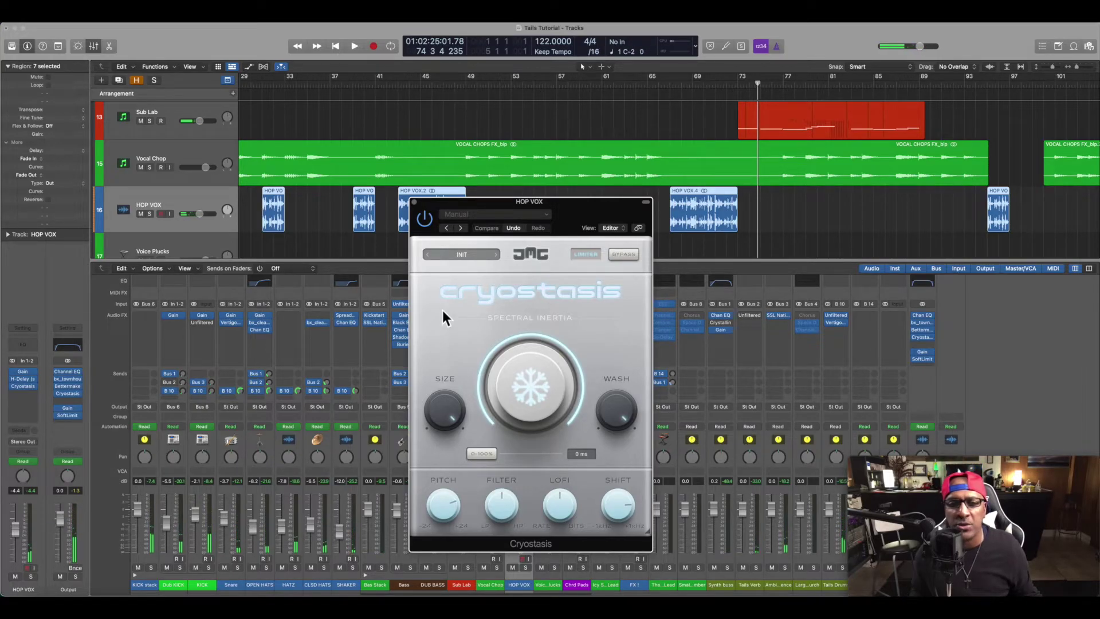
- Close HOP VOX's plugin, open Vocal Chop's Cryostasis, and play briefly from bar 77
left_click(414, 201)
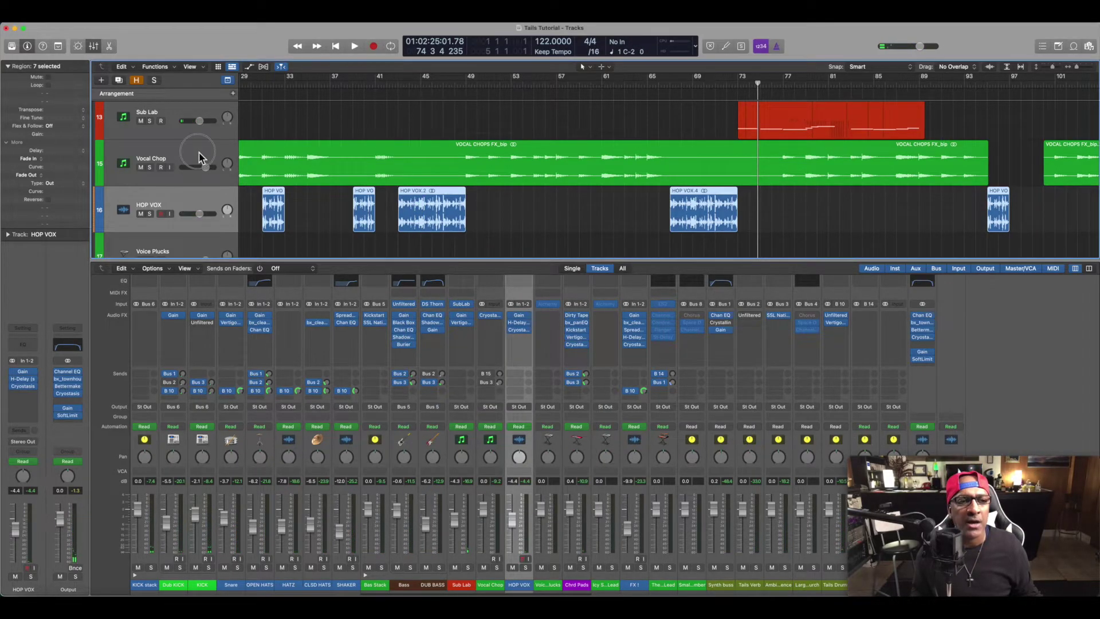
left_click(184, 151)
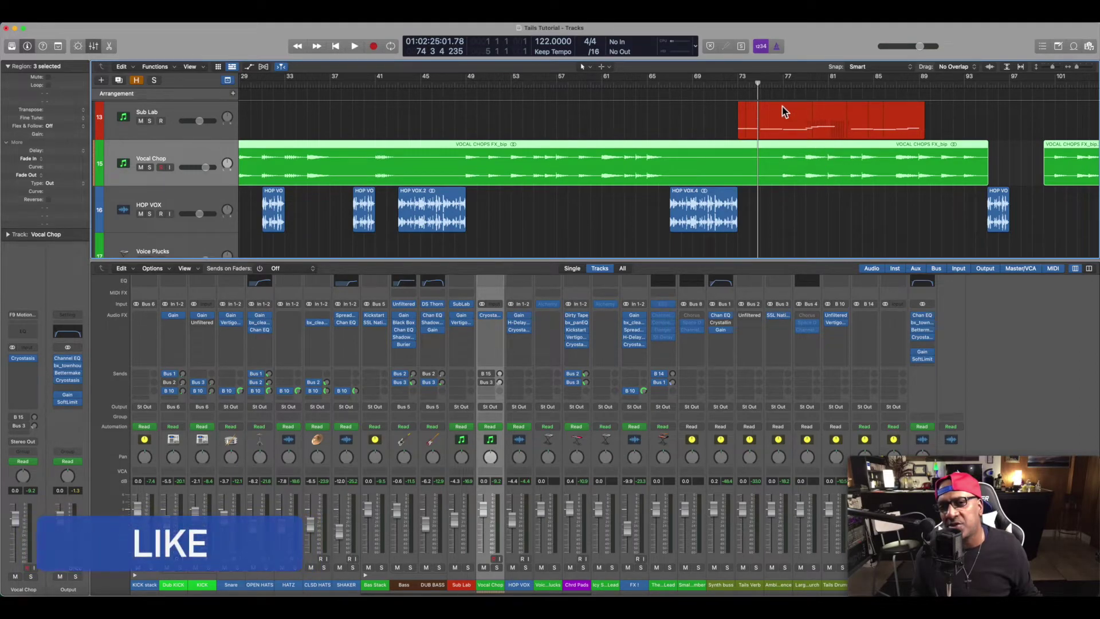
left_click(785, 84)
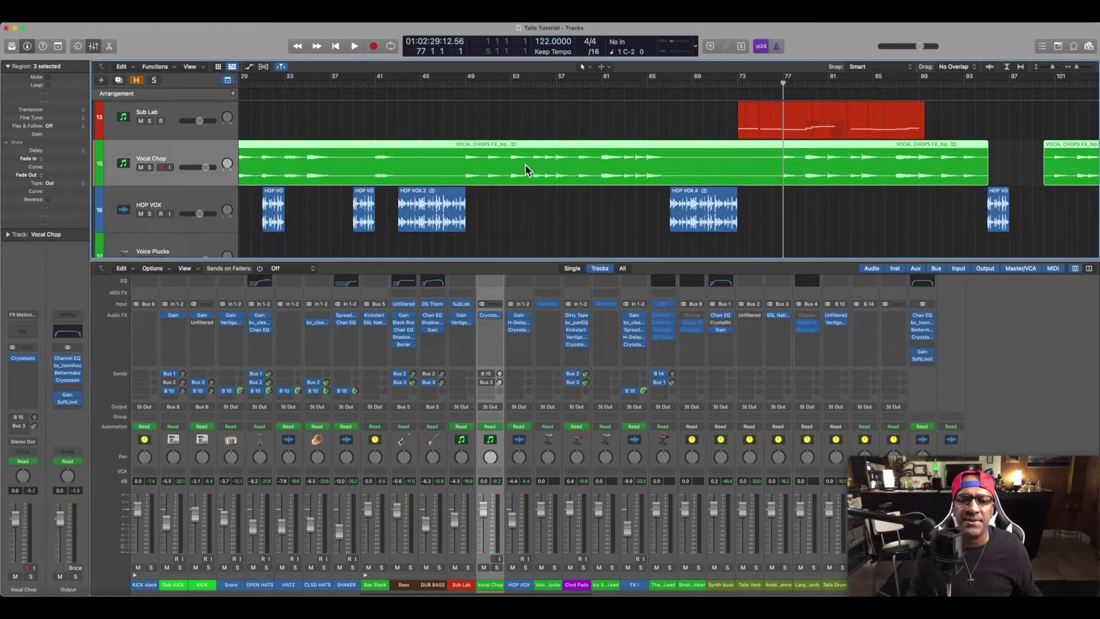
left_click(489, 316)
left_click_drag(508, 155, 601, 250)
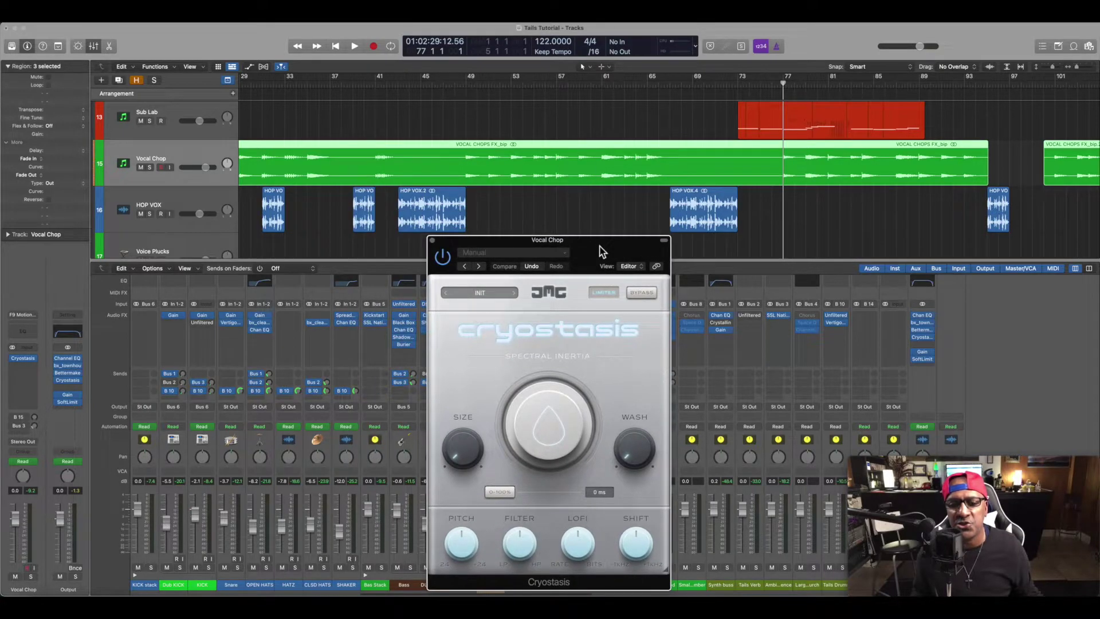
key("space")
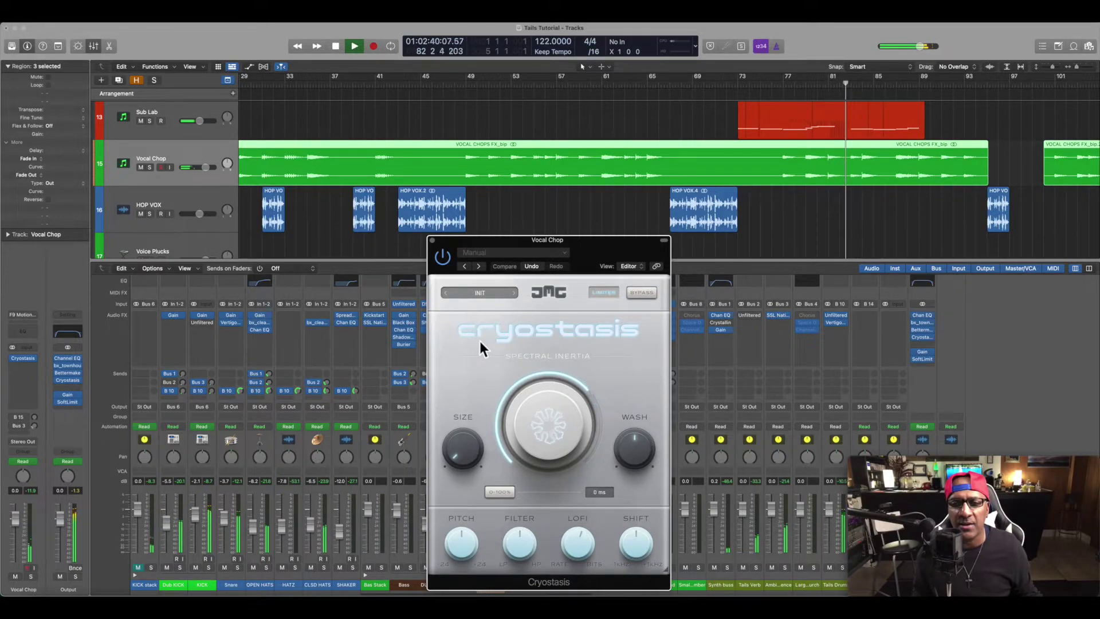
key("space")
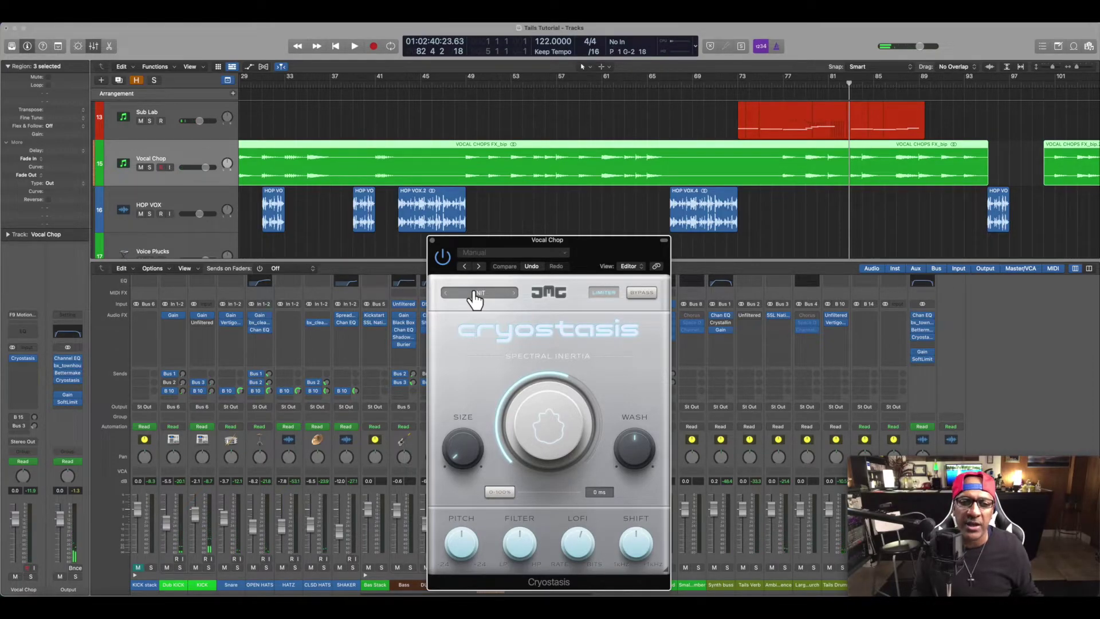
- Close Vocal Chop's plugin, open Cryostasis on Chrd Pads, and play from bar 65
left_click(434, 244)
scroll(599, 187, "down", 5)
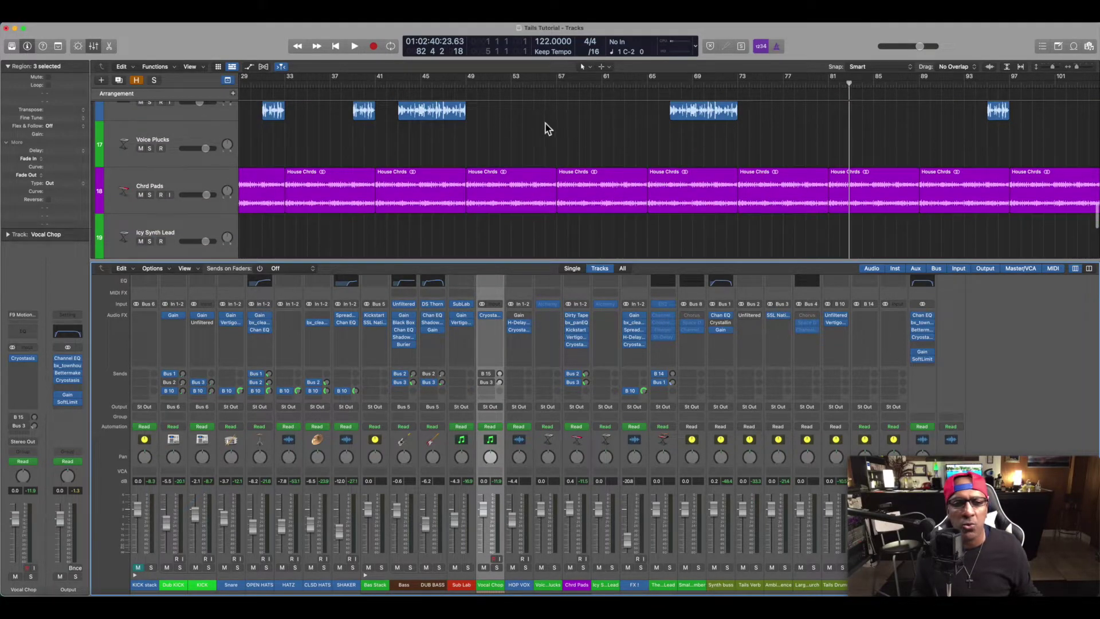
left_click(208, 190)
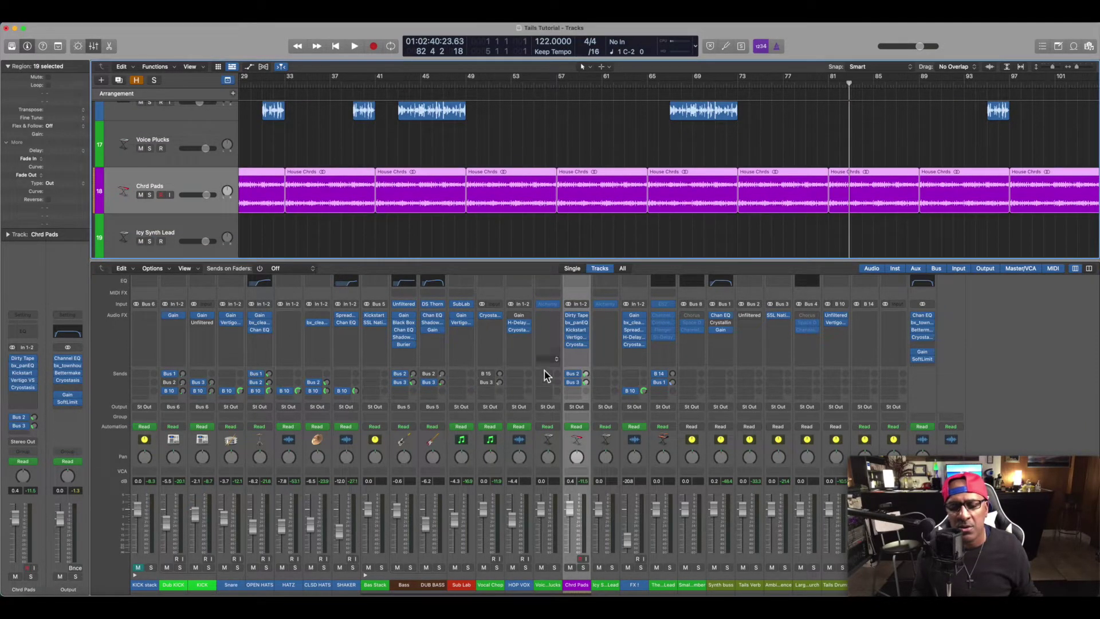
left_click(577, 345)
left_click_drag(534, 154, 635, 241)
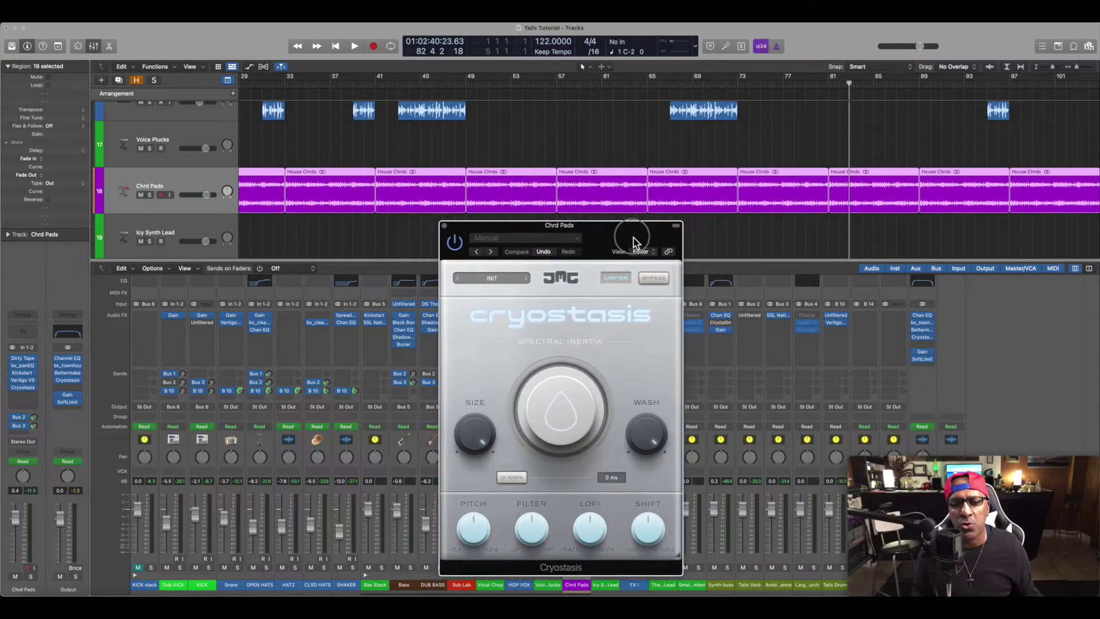
left_click(651, 86)
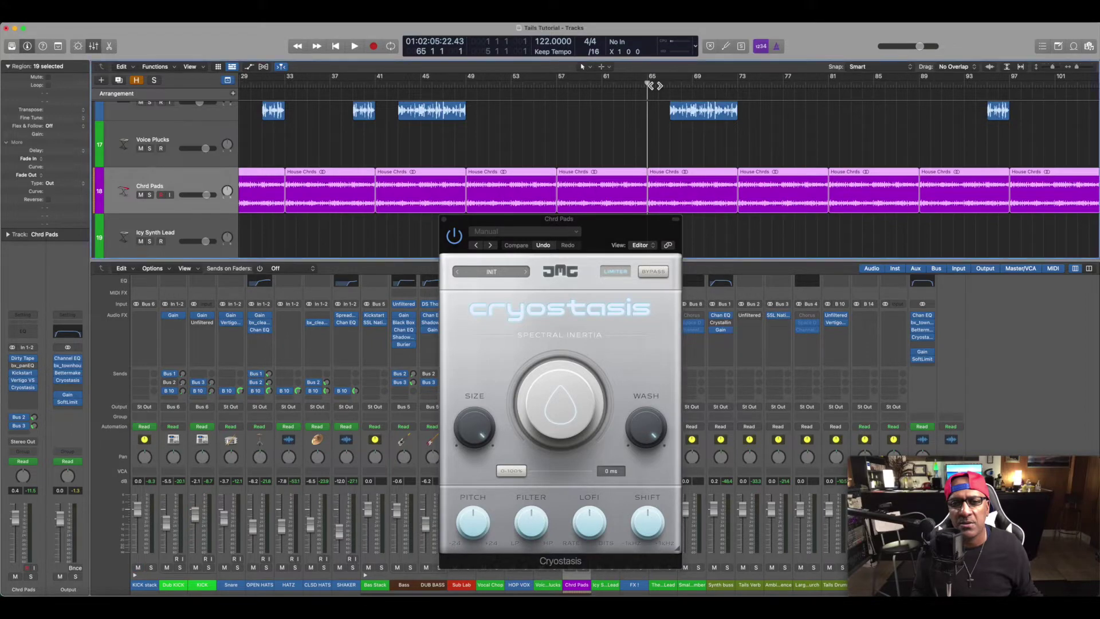
key("space")
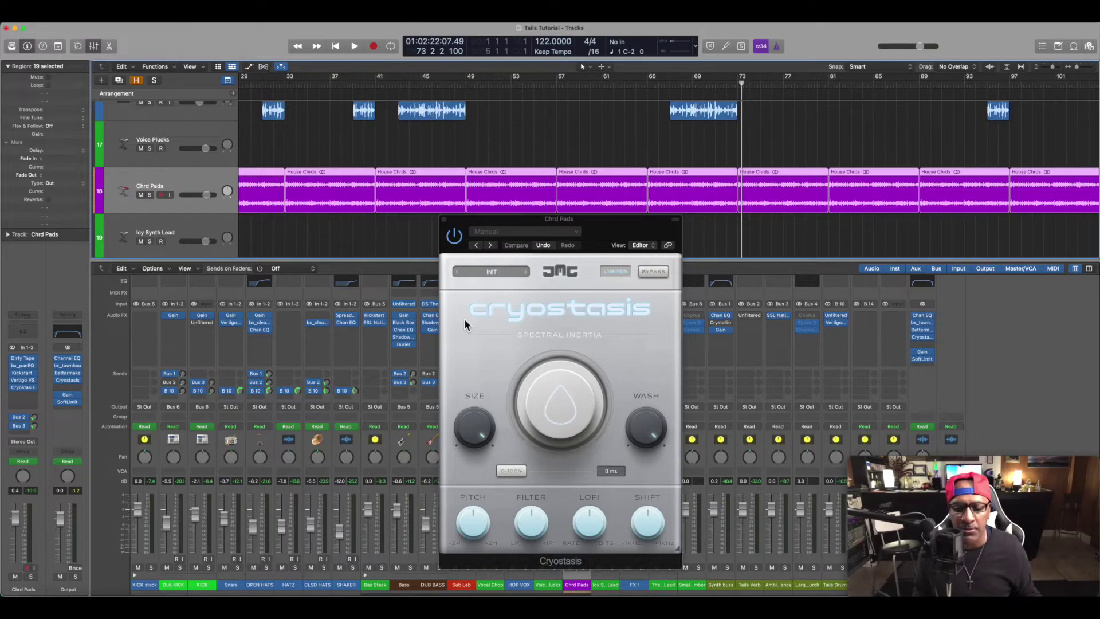
- Close the Chrd Pads plugin, show Bass Mint on KICK, and audition from bar 61
left_click(443, 219)
scroll(575, 173, "up", 3)
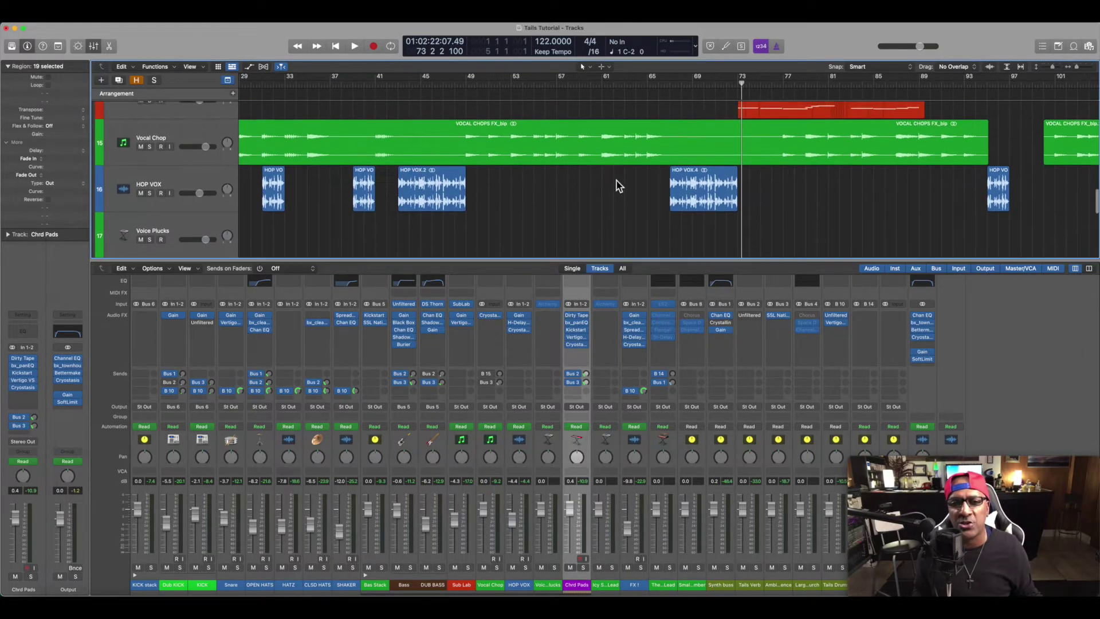
scroll(617, 183, "up", 1)
left_click(604, 81)
key("v")
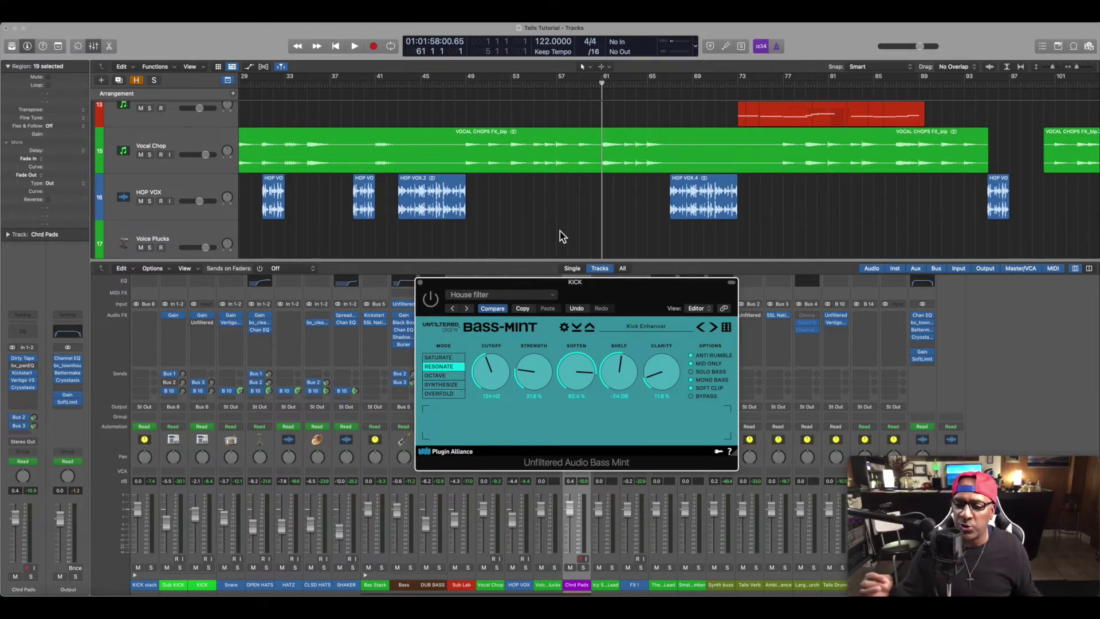
key("space")
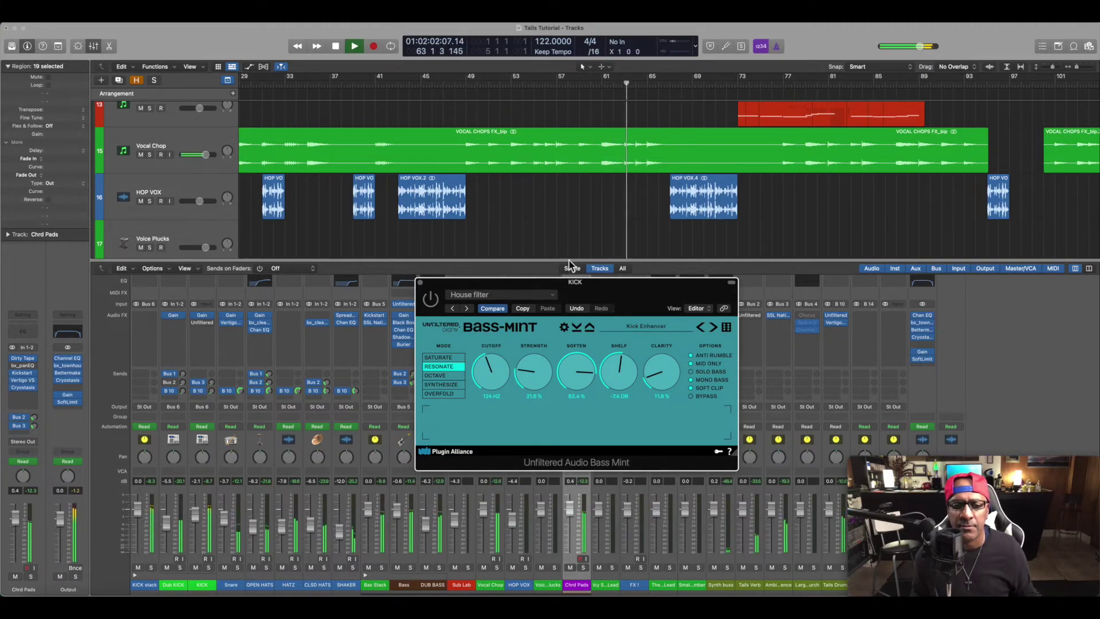
mouse_move(578, 298)
left_mouse_down()
mouse_move(583, 364)
mouse_move(582, 280)
left_mouse_up()
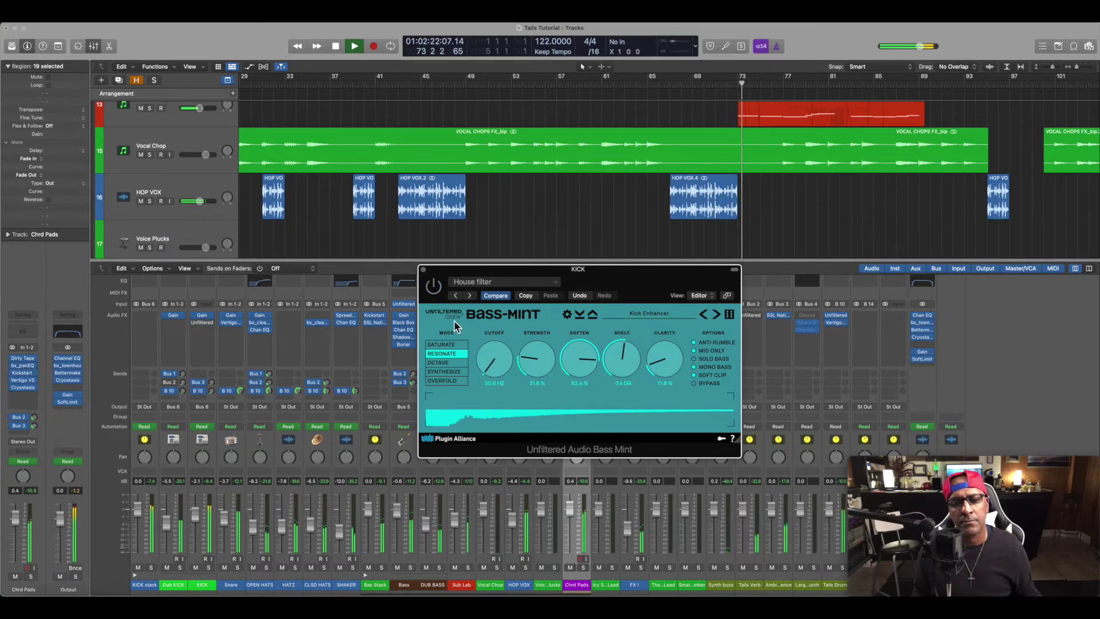
key("space")
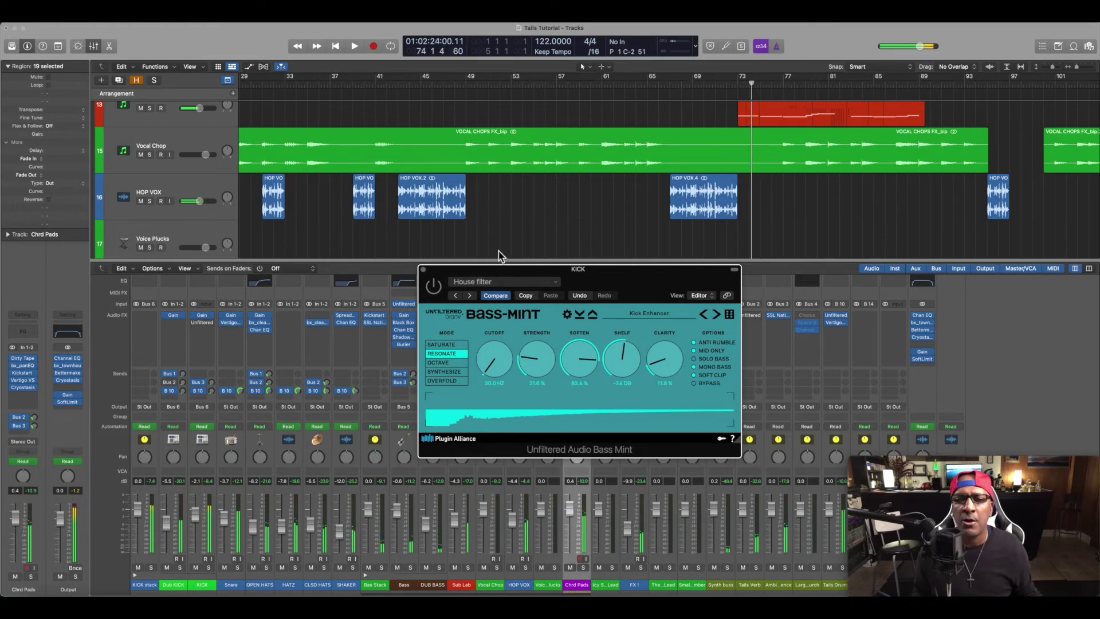